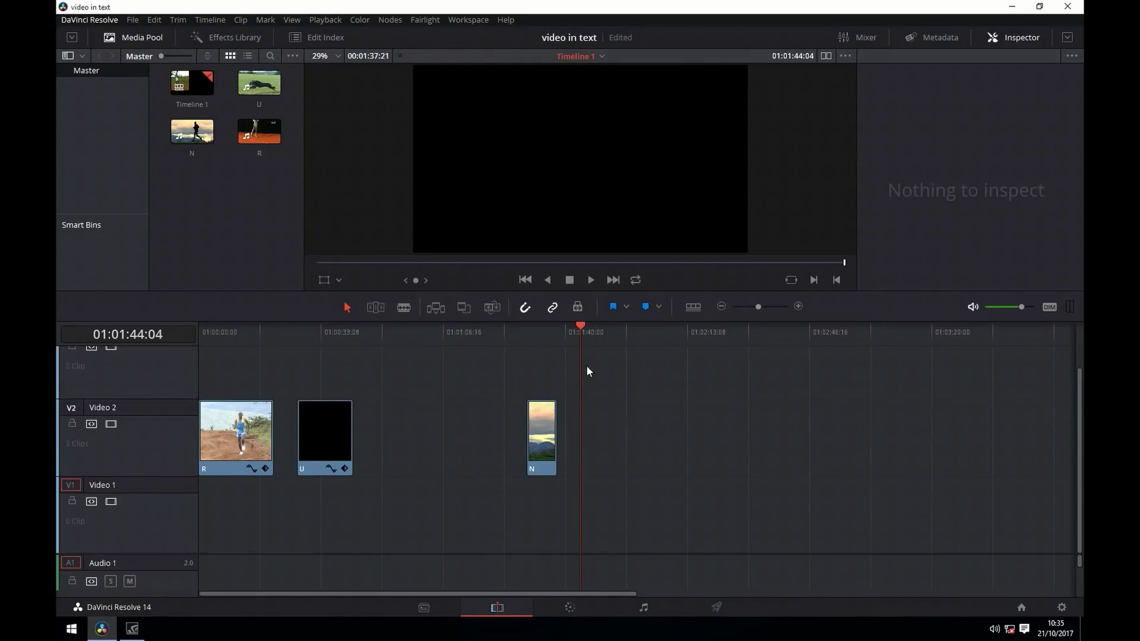
# - Add a Text title from the Titles library onto the Video 1 track
pyautogui.moveTo(580, 326); pyautogui.dragTo(201, 358)
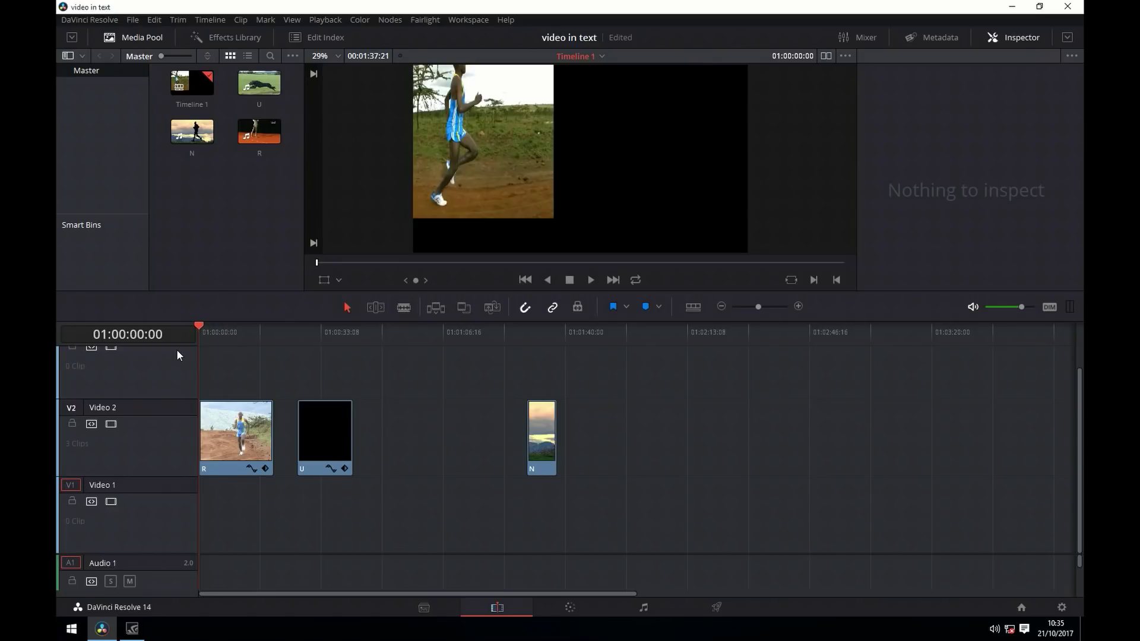
pyautogui.click(208, 38)
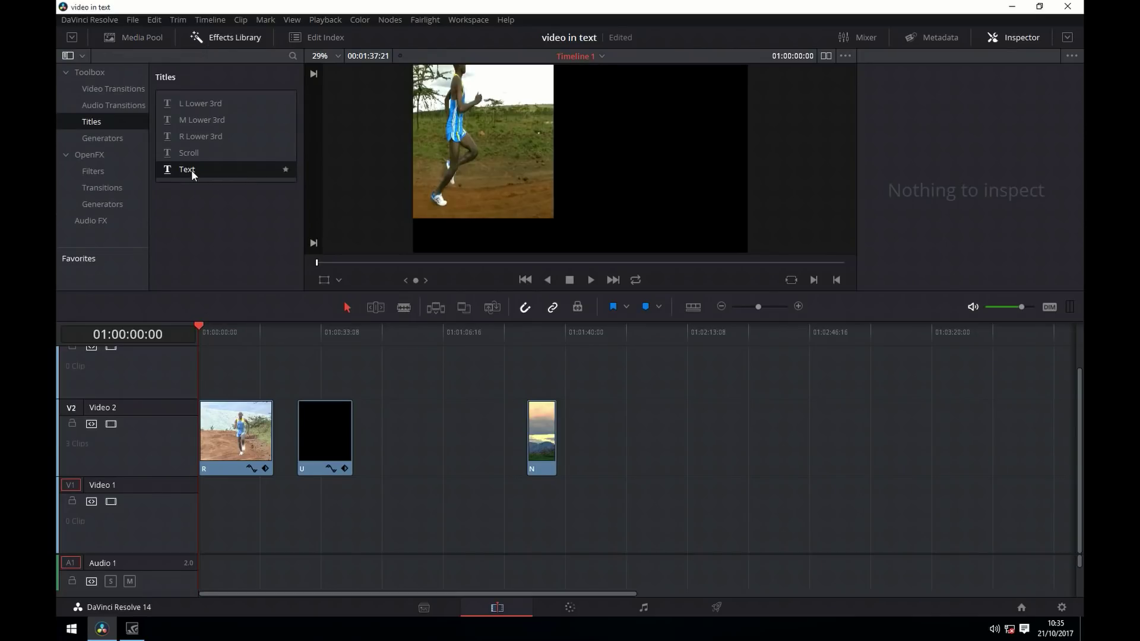
pyautogui.moveTo(200, 174); pyautogui.dragTo(631, 522)
pyautogui.click(639, 517)
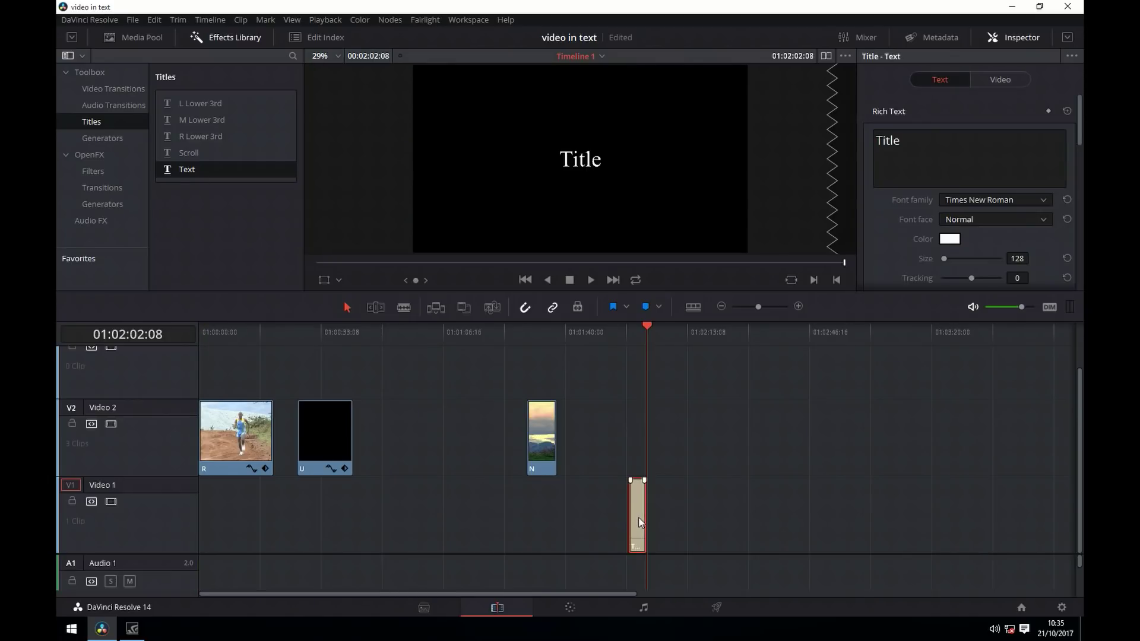
# - Set the title's font family to Arial Black
pyautogui.click(1046, 199)
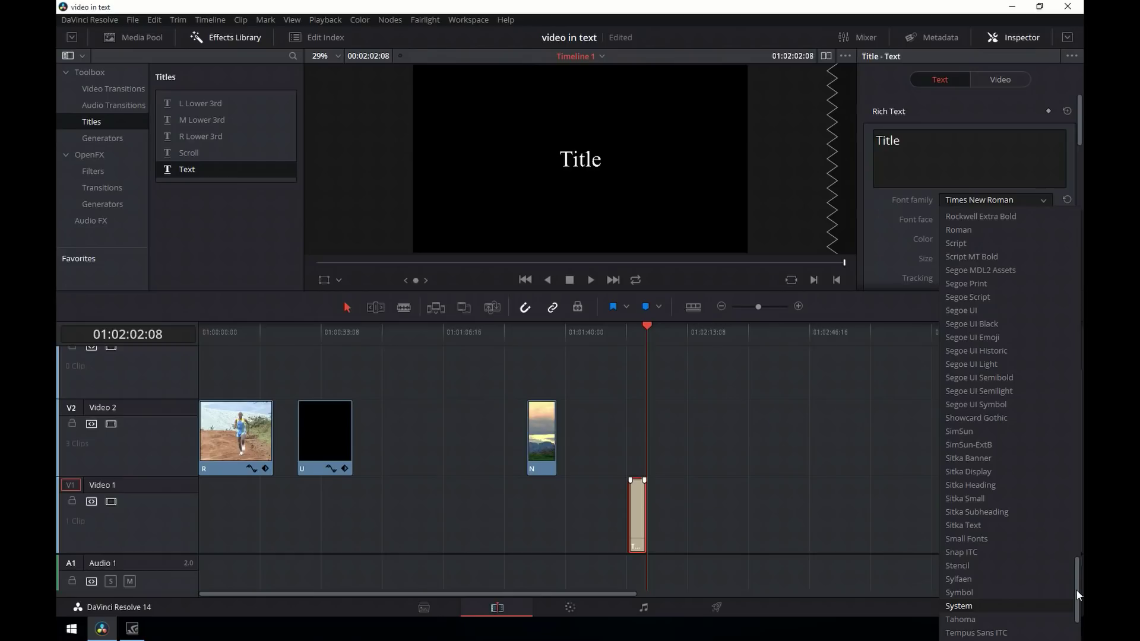
pyautogui.moveTo(1076, 589); pyautogui.dragTo(1080, 240)
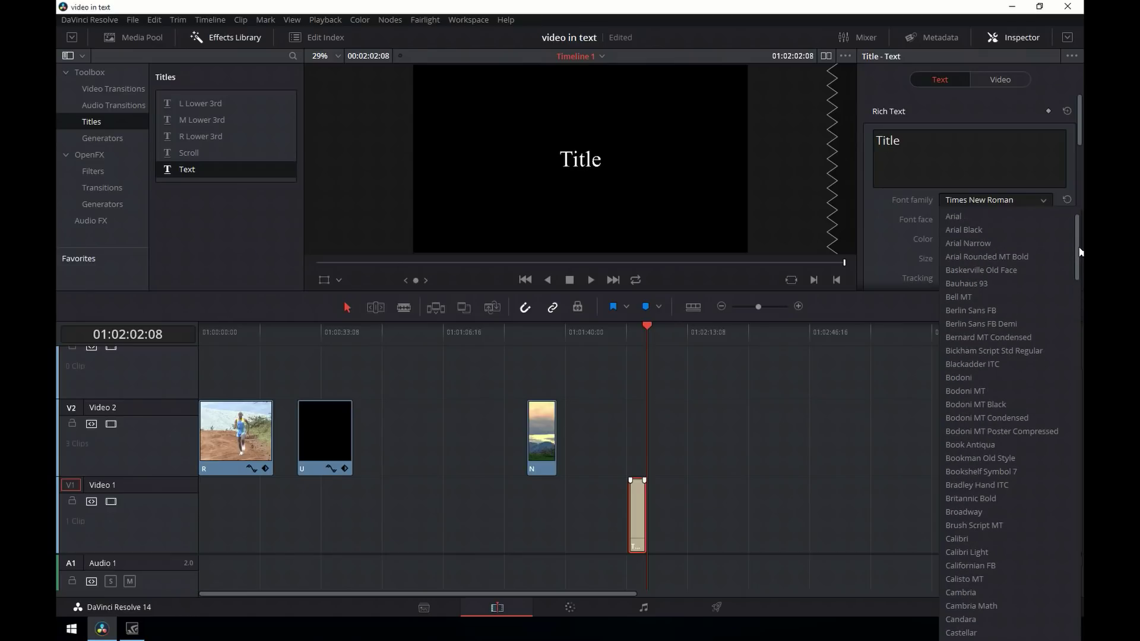
pyautogui.click(977, 230)
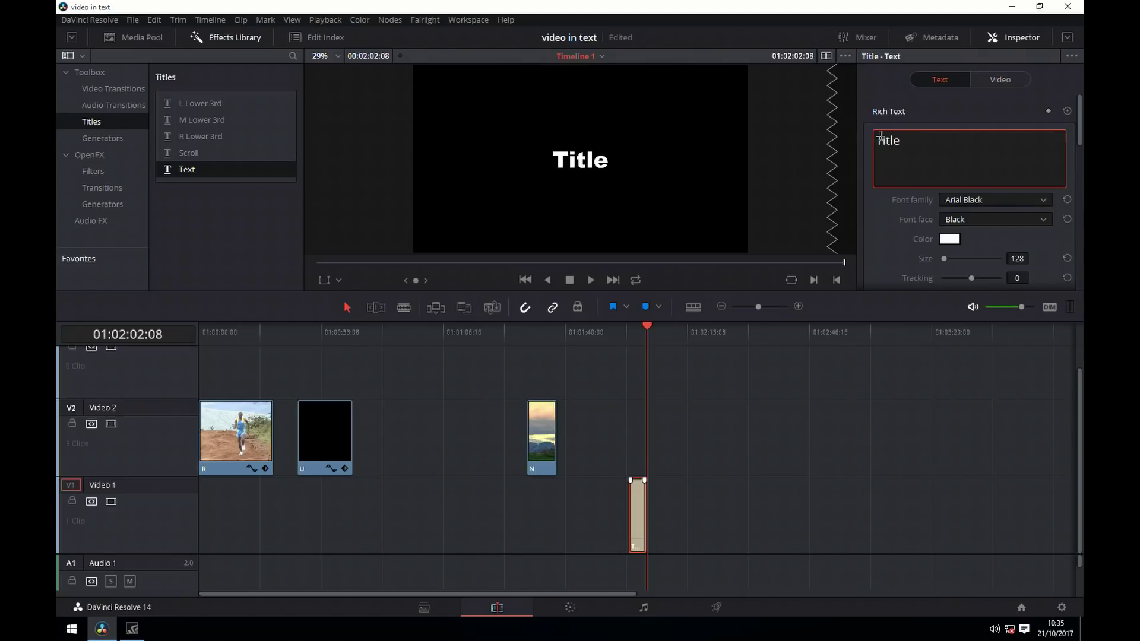
# - Replace the title text with RUN and set its size to 833
pyautogui.click(911, 141)
pyautogui.press('BackSpace')
pyautogui.press('BackSpace')
pyautogui.press('BackSpace')
pyautogui.press('BackSpace')
pyautogui.press('BackSpace')
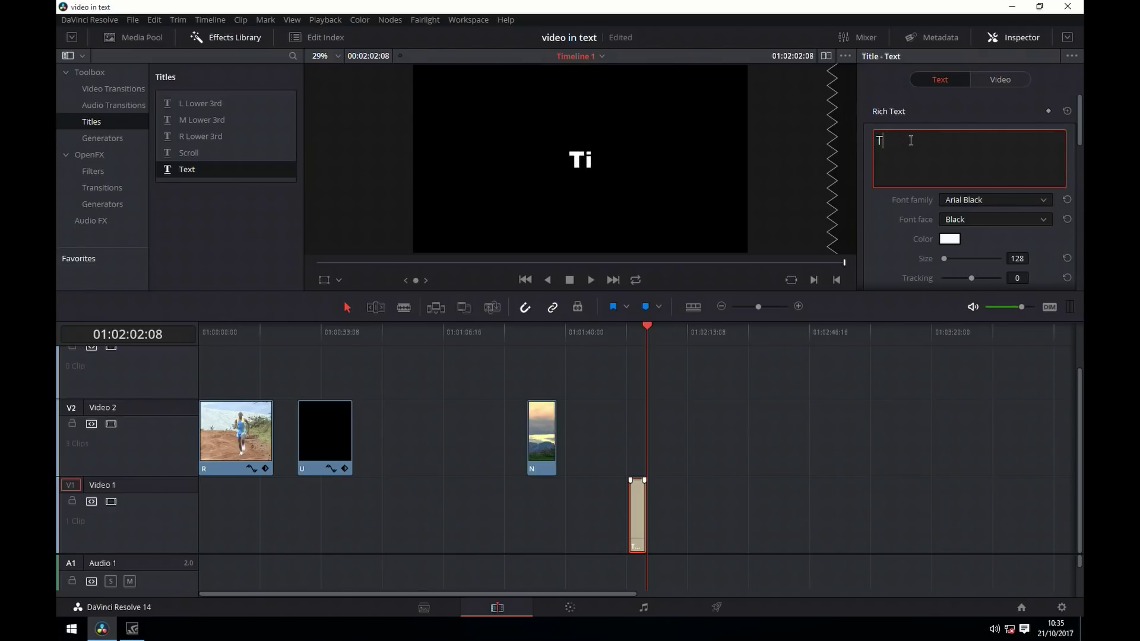
pyautogui.write('RUN')
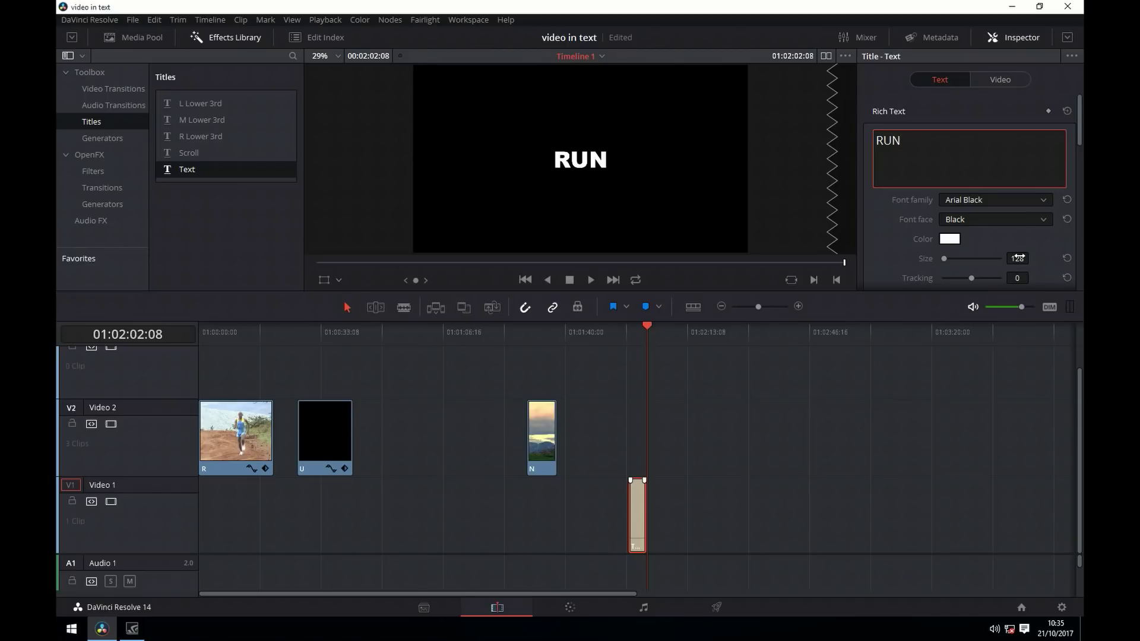
pyautogui.click(1018, 258)
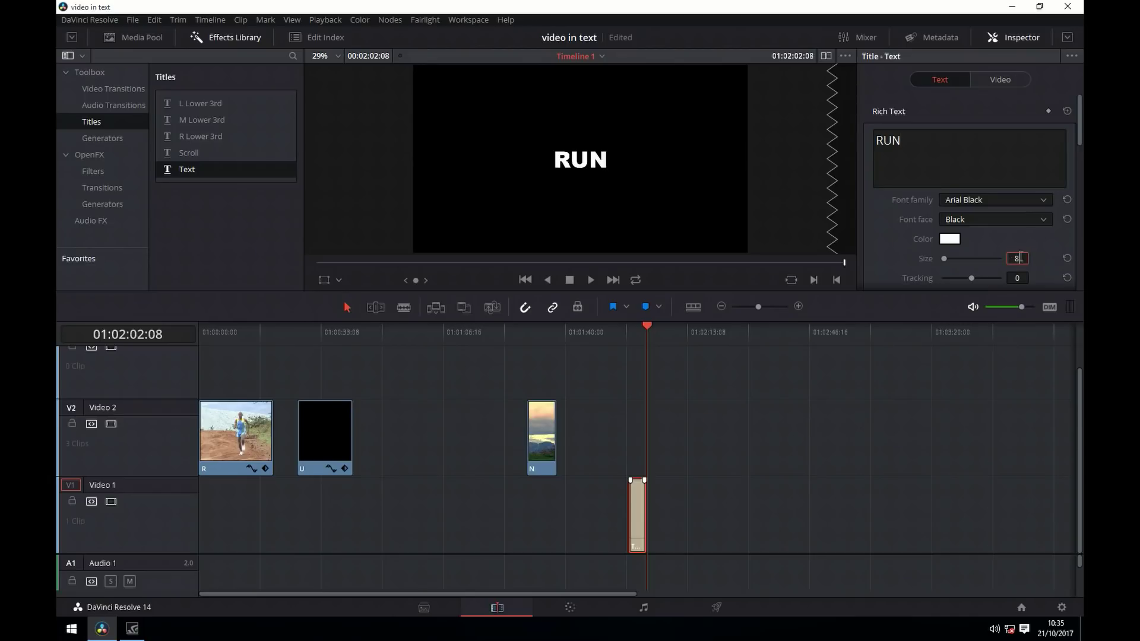
pyautogui.write('833')
pyautogui.press('Return')
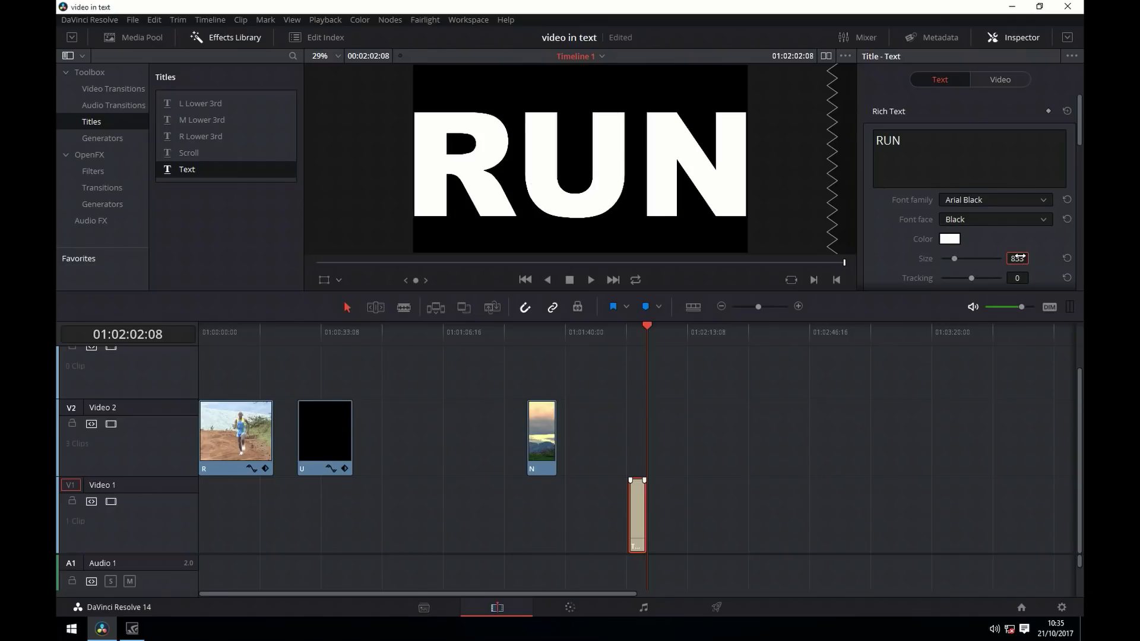
# - Duplicate the RUN title and place copies under the R, U and N clips
pyautogui.click(683, 518)
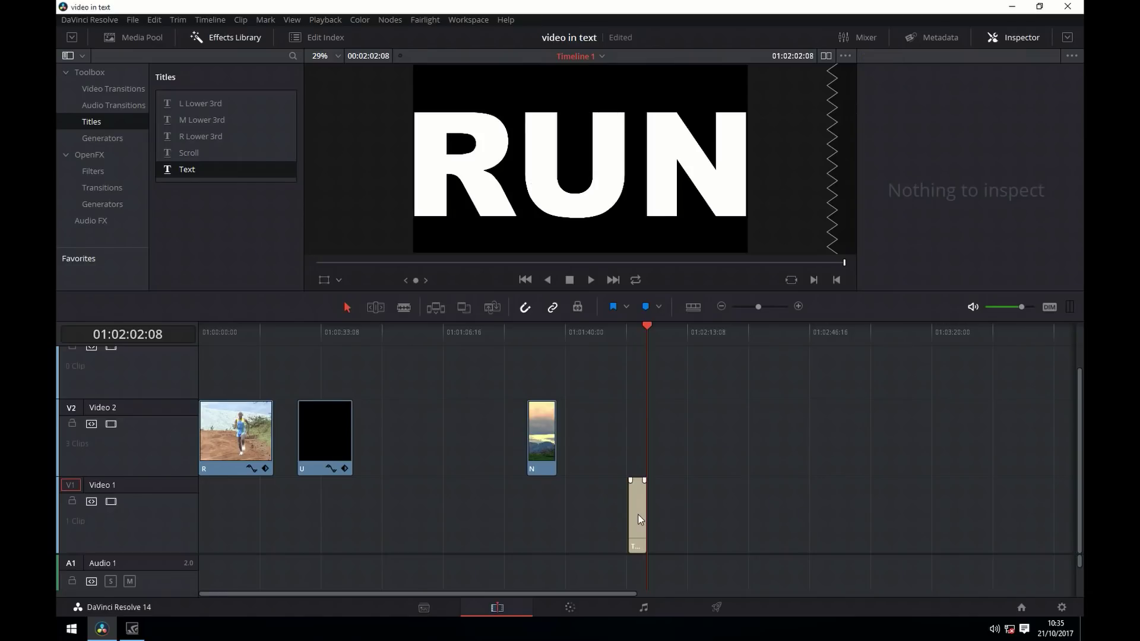
pyautogui.click(637, 519)
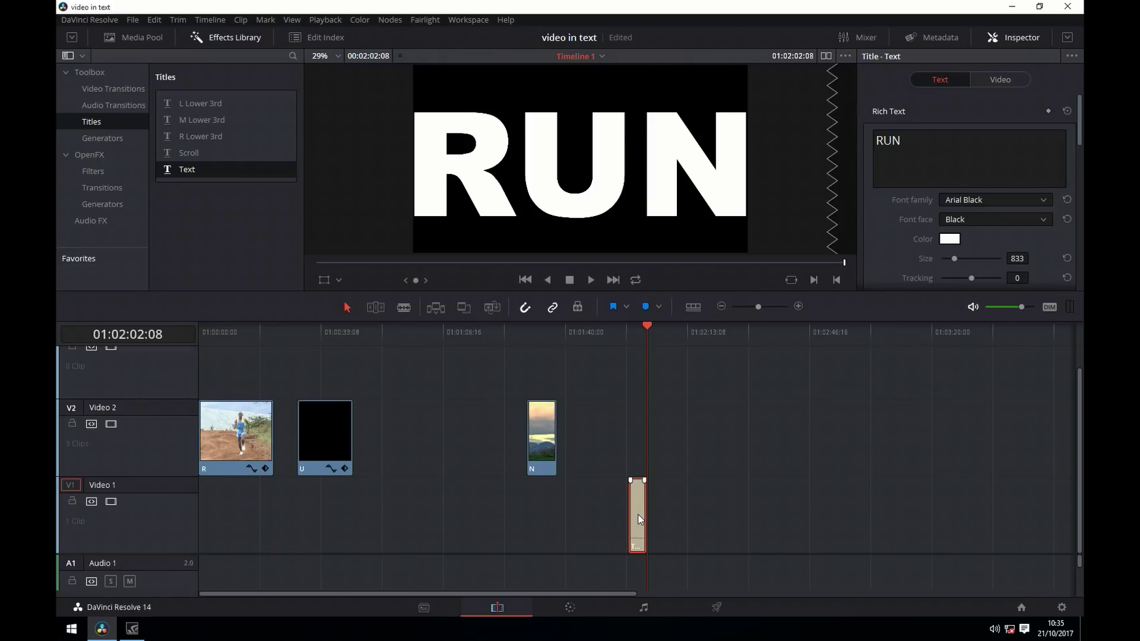
pyautogui.hotkey('ctrl', 'v')
pyautogui.hotkey('ctrl', 'v')
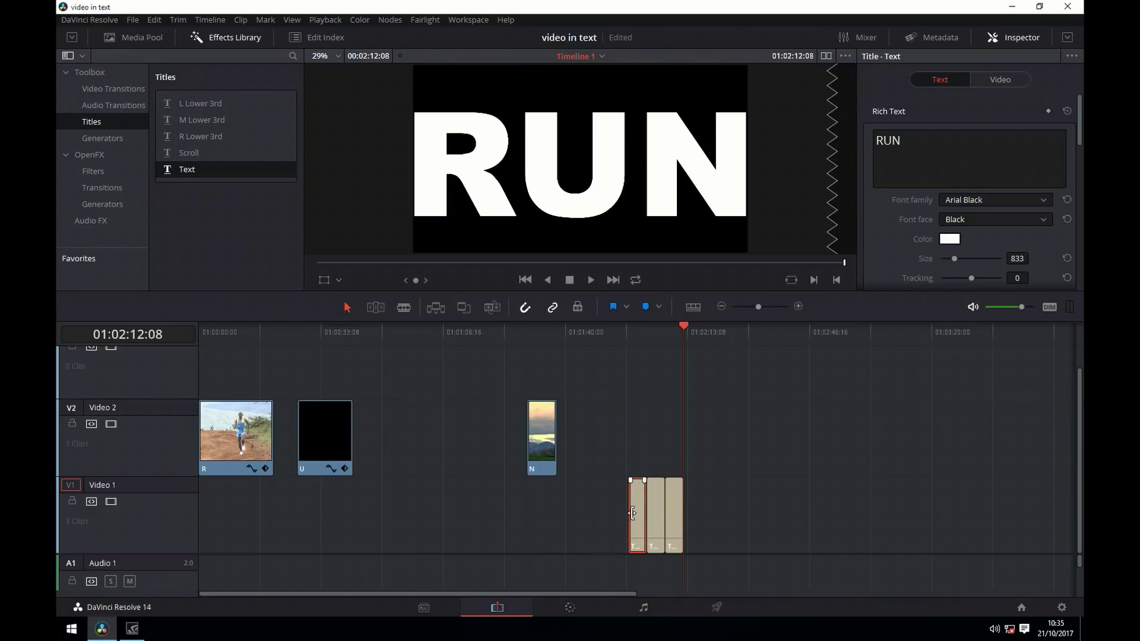
pyautogui.moveTo(637, 516); pyautogui.dragTo(204, 518)
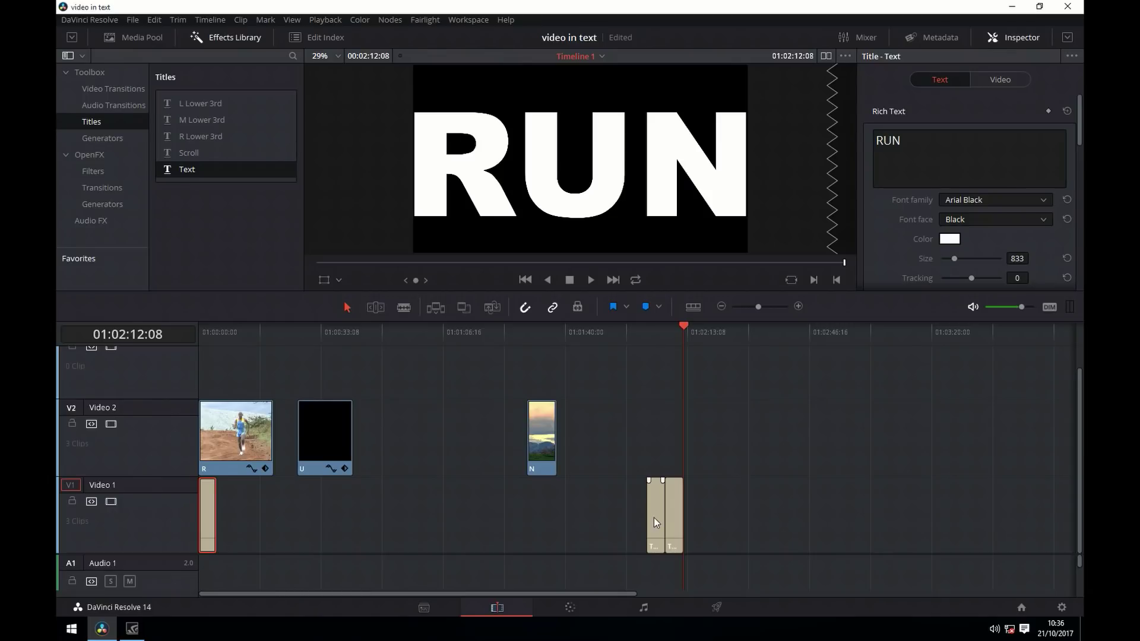
pyautogui.moveTo(654, 518); pyautogui.dragTo(313, 520)
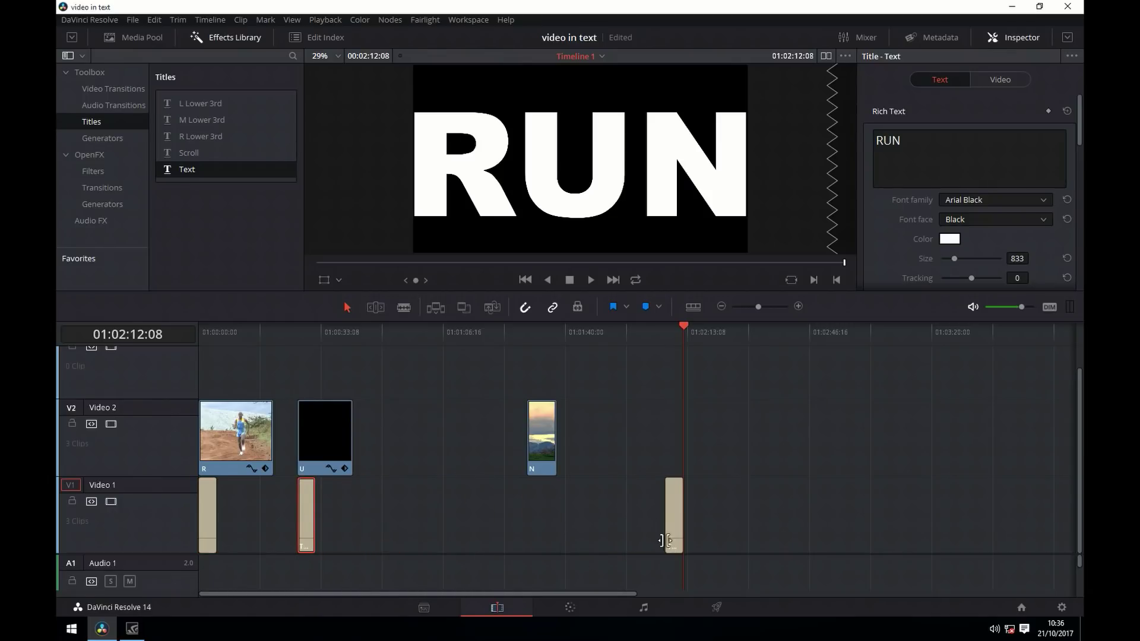
pyautogui.moveTo(672, 508); pyautogui.dragTo(536, 524)
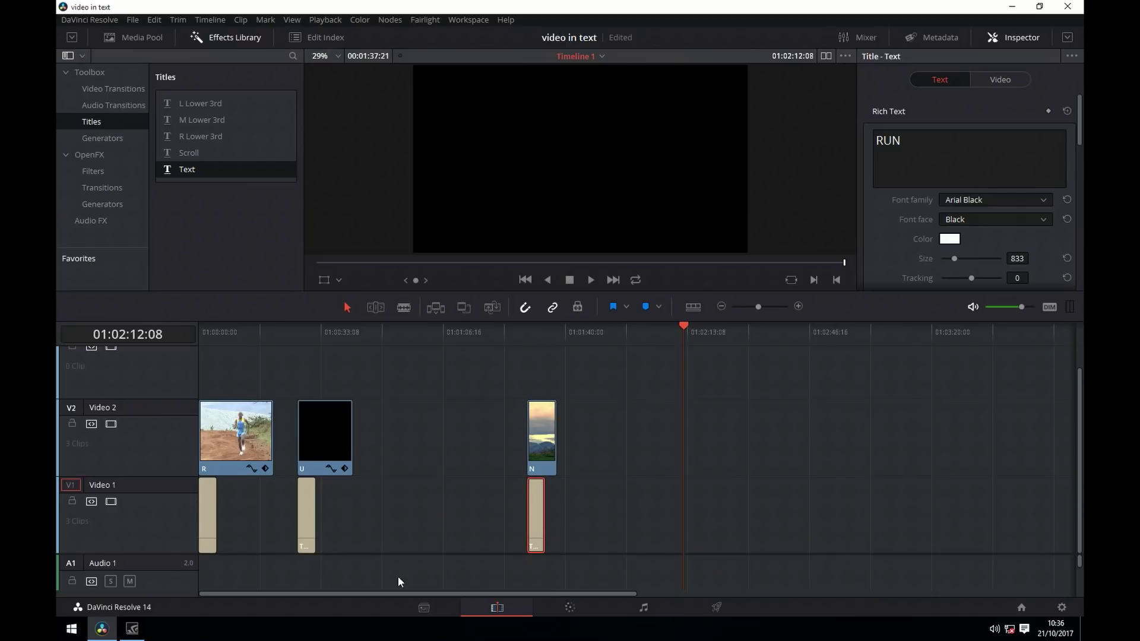
# - Lengthen the title copies to match the lengths of the R and N clips
pyautogui.moveTo(216, 504); pyautogui.dragTo(352, 511)
pyautogui.click(308, 514)
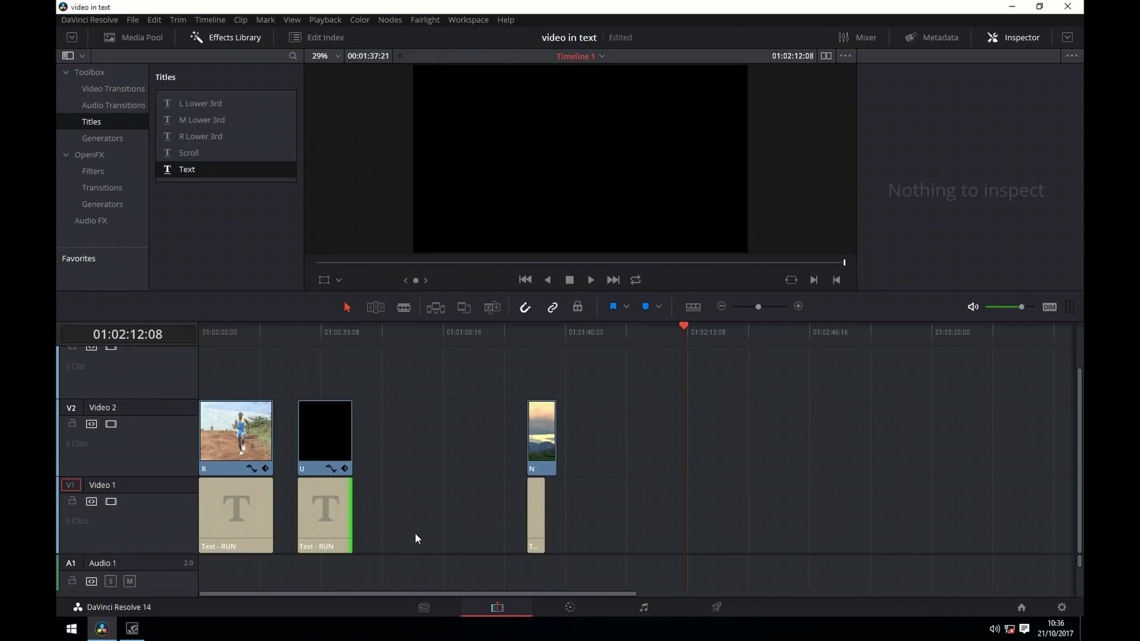
pyautogui.click(535, 517)
pyautogui.click(541, 507)
pyautogui.moveTo(541, 507); pyautogui.dragTo(556, 509)
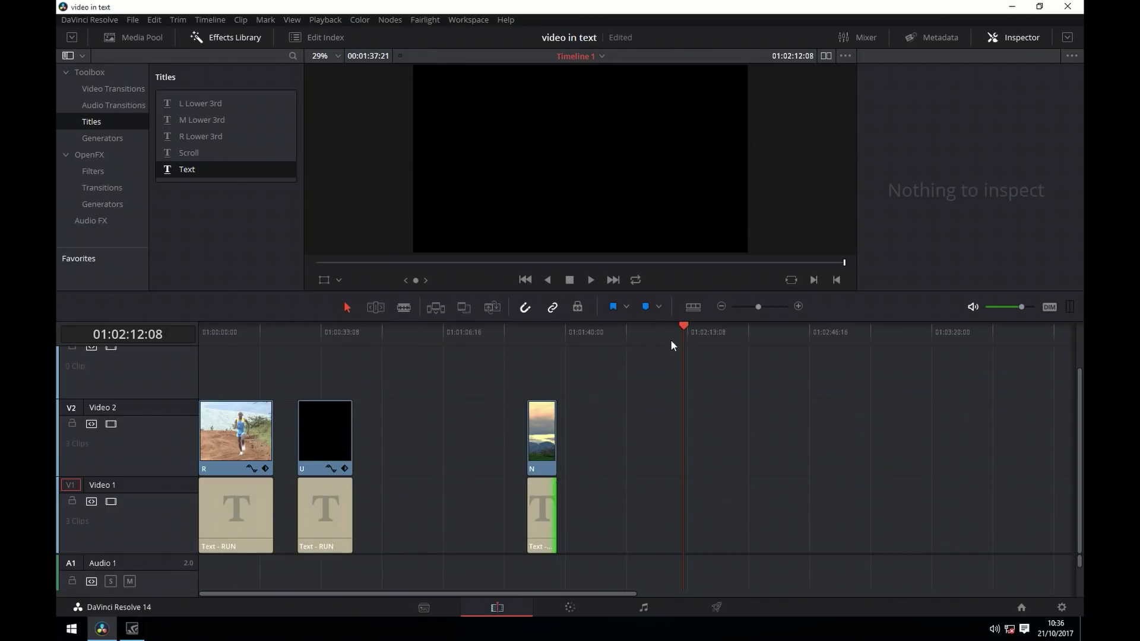
pyautogui.moveTo(684, 326); pyautogui.dragTo(197, 366)
# - Set the R clip's composite mode to Multiply
pyautogui.click(213, 408)
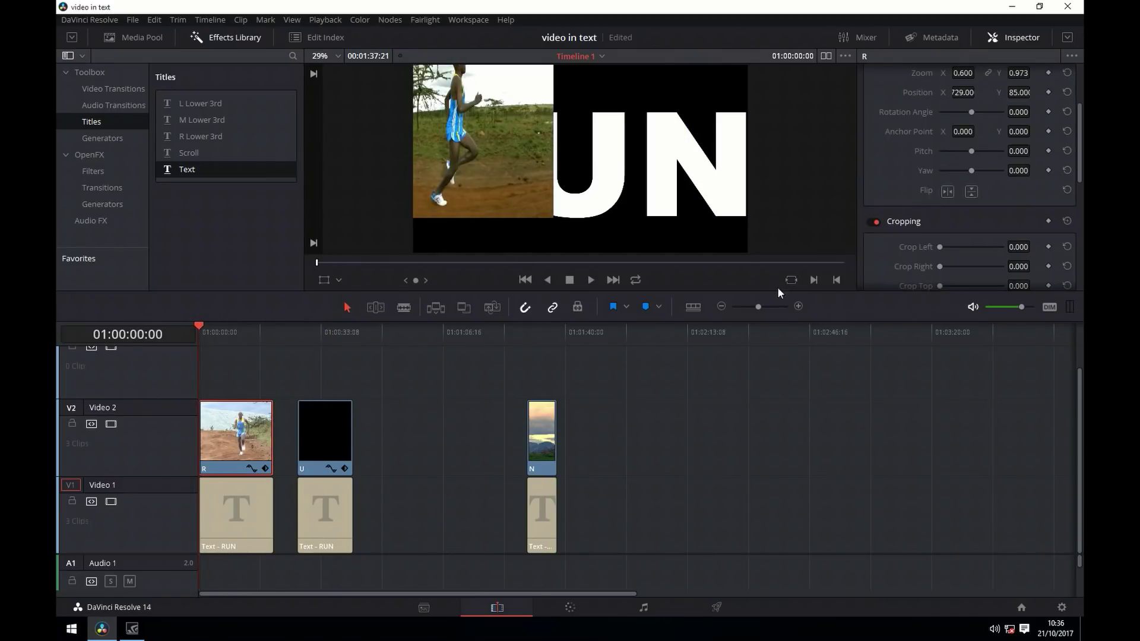
pyautogui.scroll(3, 1081, 138)
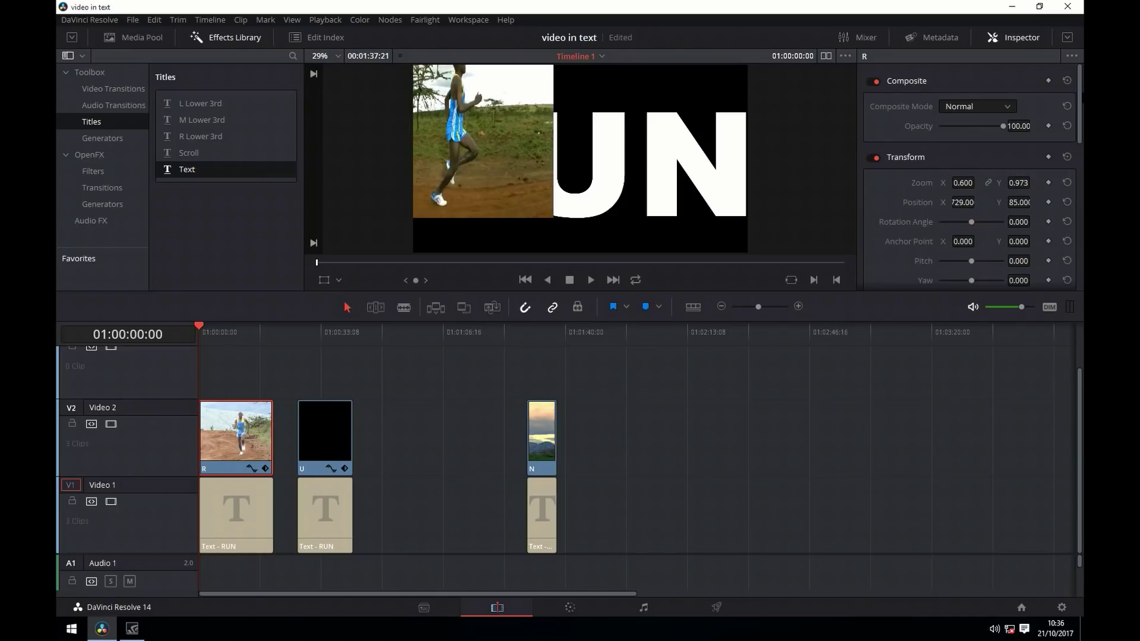
pyautogui.click(1009, 109)
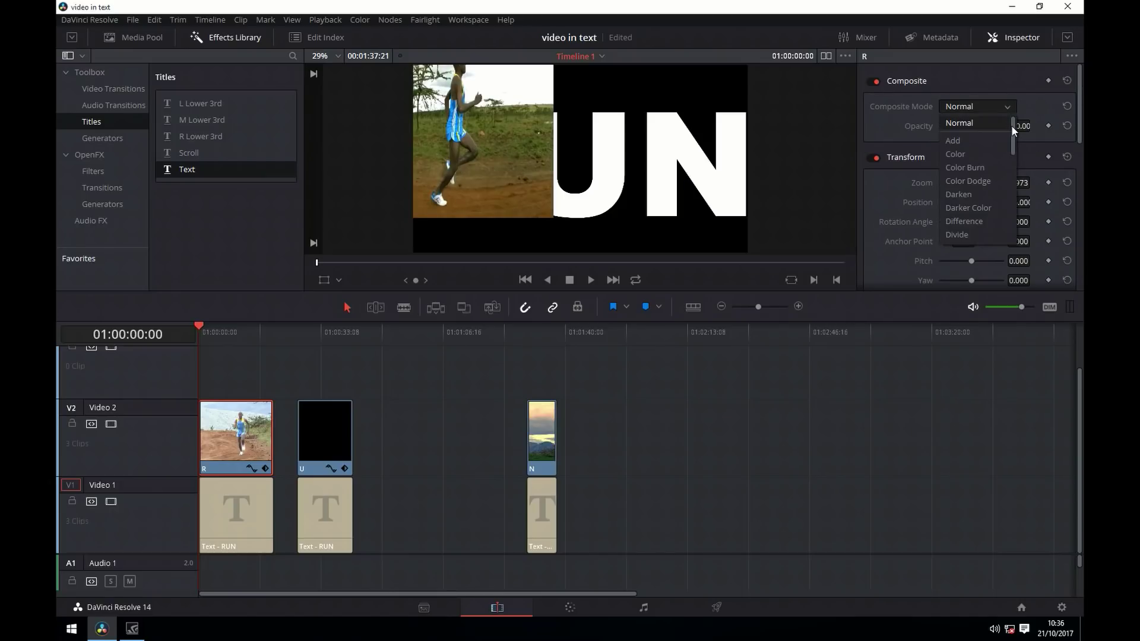
pyautogui.moveTo(1013, 125); pyautogui.dragTo(1014, 189)
pyautogui.click(974, 218)
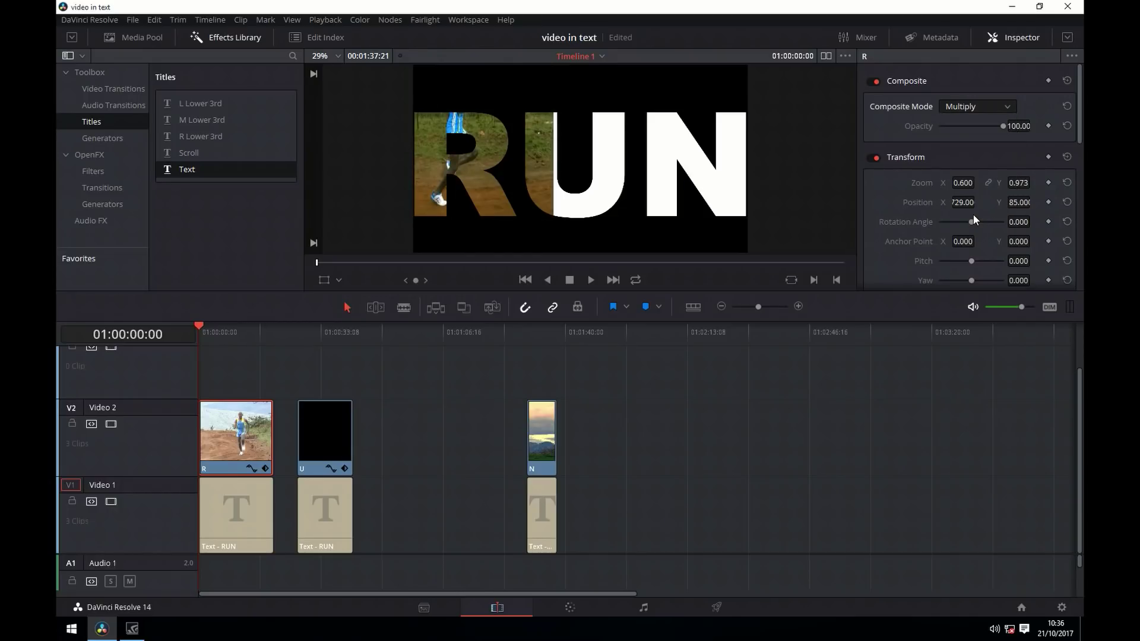
# - Set the U clip's composite mode to Multiply
pyautogui.moveTo(198, 328); pyautogui.dragTo(297, 327)
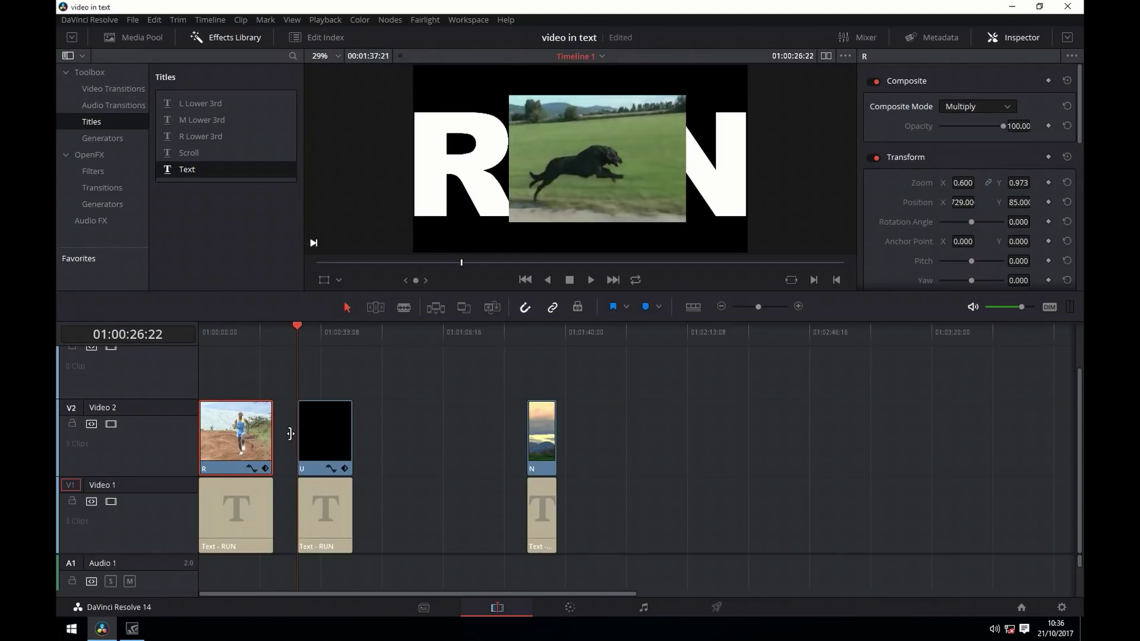
pyautogui.click(325, 445)
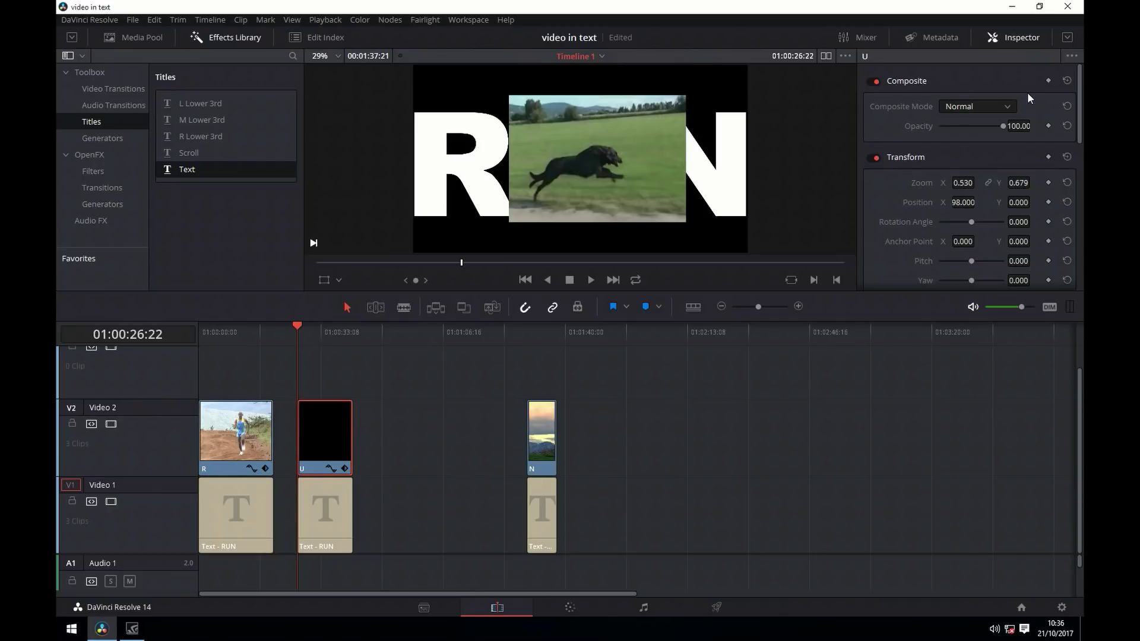
pyautogui.click(1013, 107)
pyautogui.moveTo(1018, 129); pyautogui.dragTo(1015, 187)
pyautogui.click(982, 213)
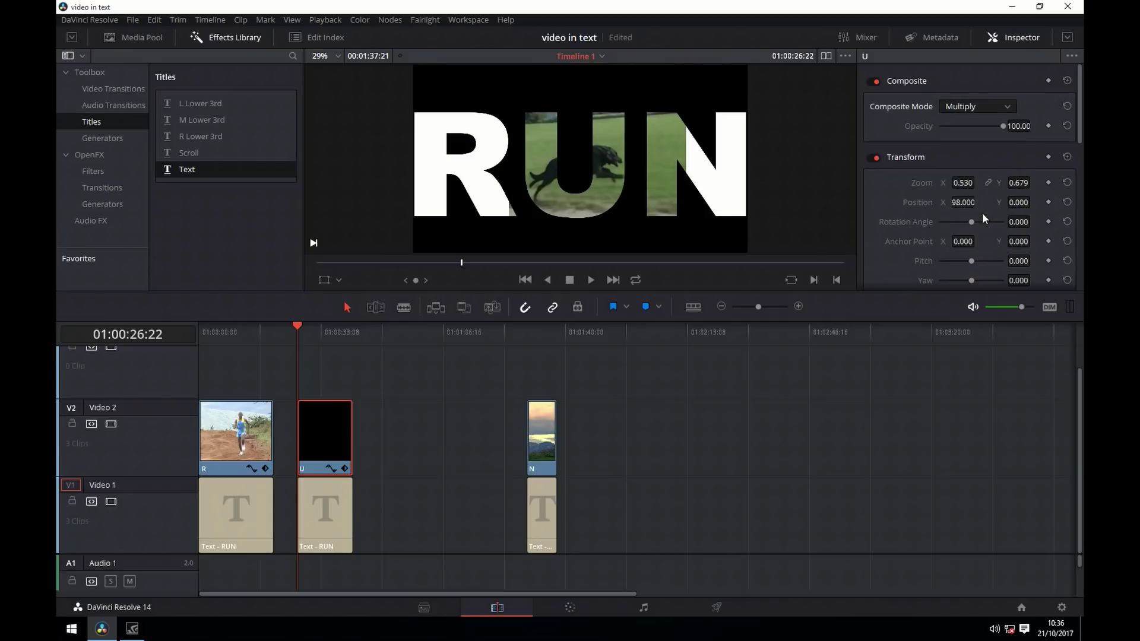
# - Set the N clip's composite mode to Multiply and return to the timeline start
pyautogui.moveTo(296, 323); pyautogui.dragTo(527, 344)
pyautogui.click(542, 427)
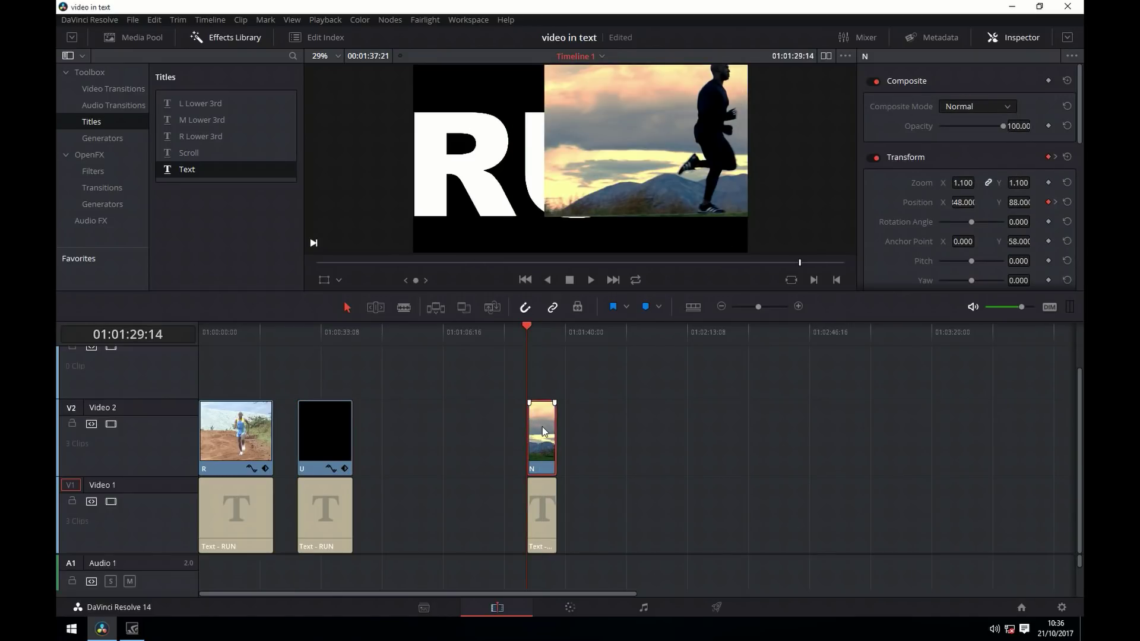
pyautogui.click(1007, 105)
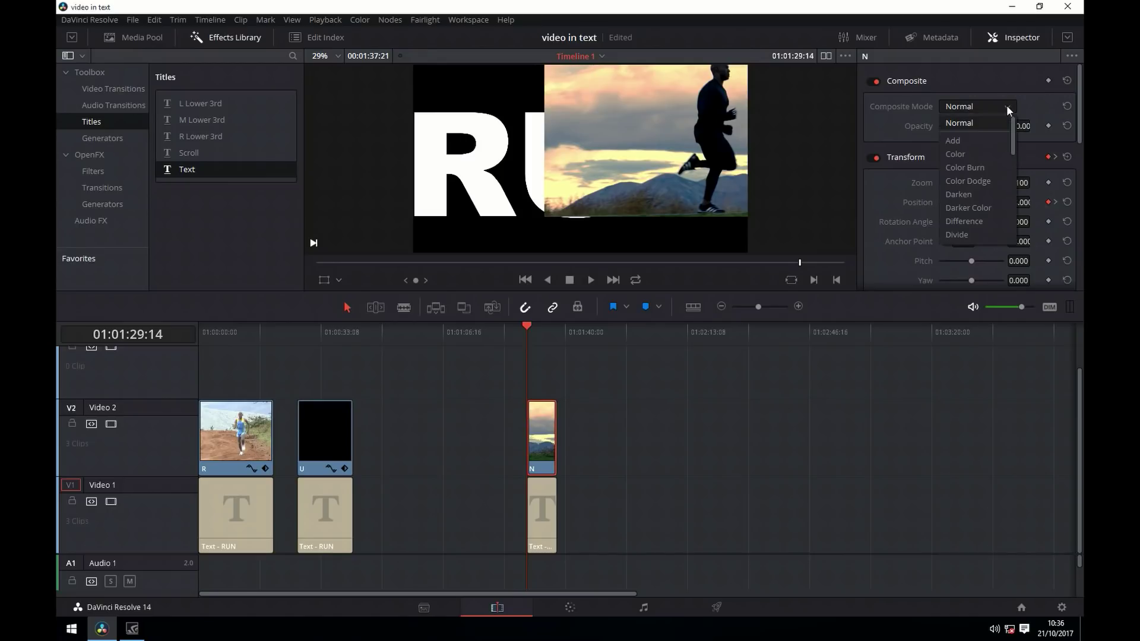
pyautogui.moveTo(1014, 130); pyautogui.dragTo(1008, 195)
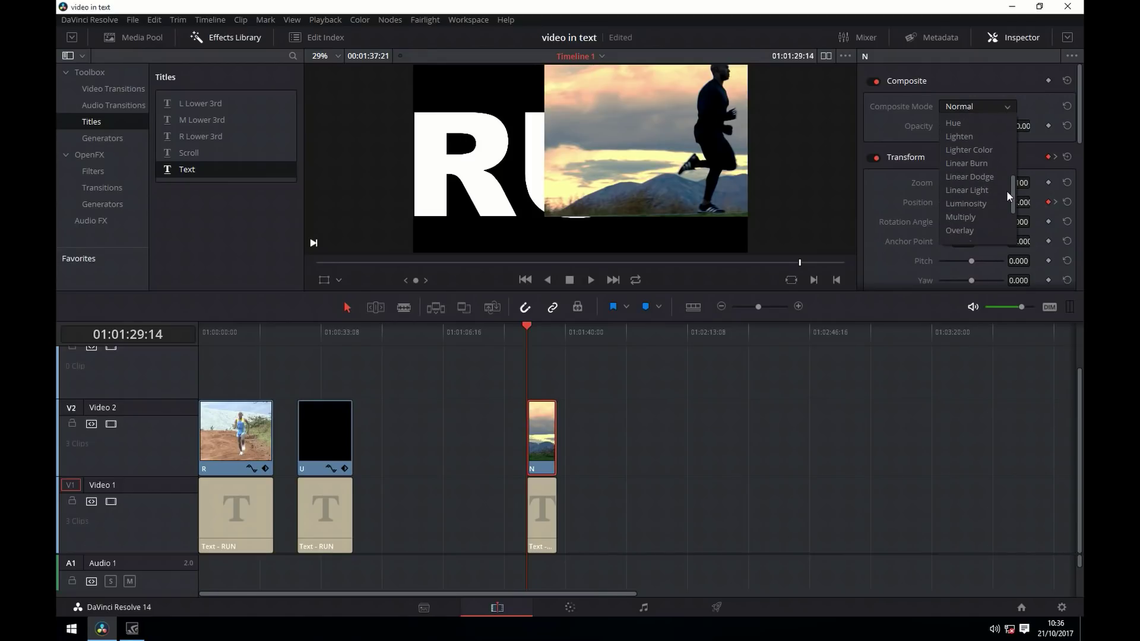
pyautogui.click(964, 217)
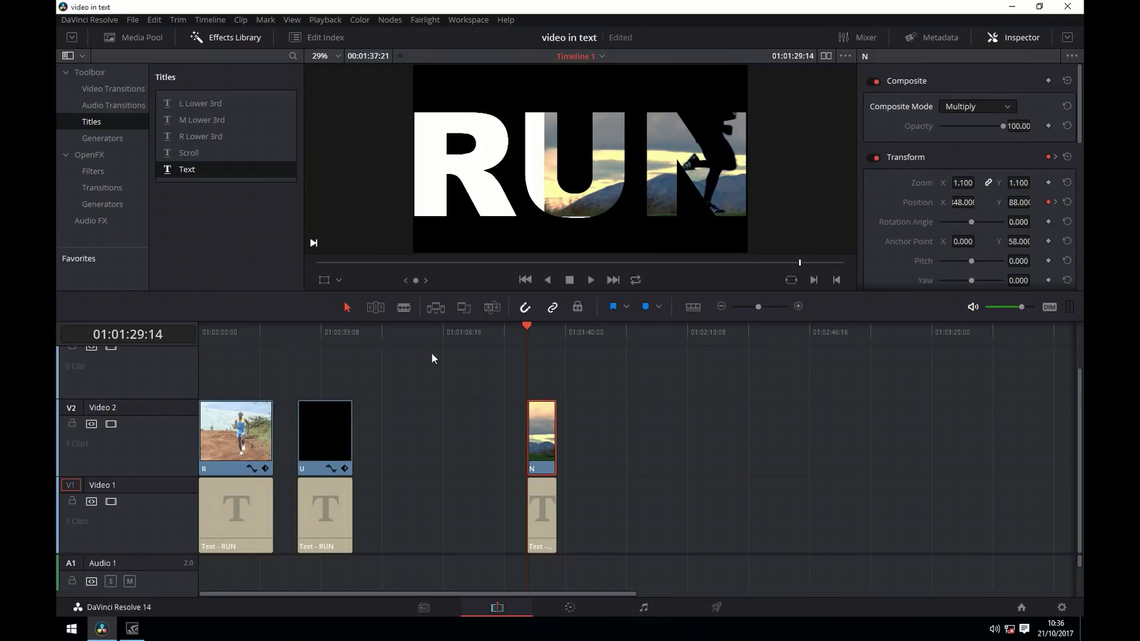
pyautogui.press('Home')
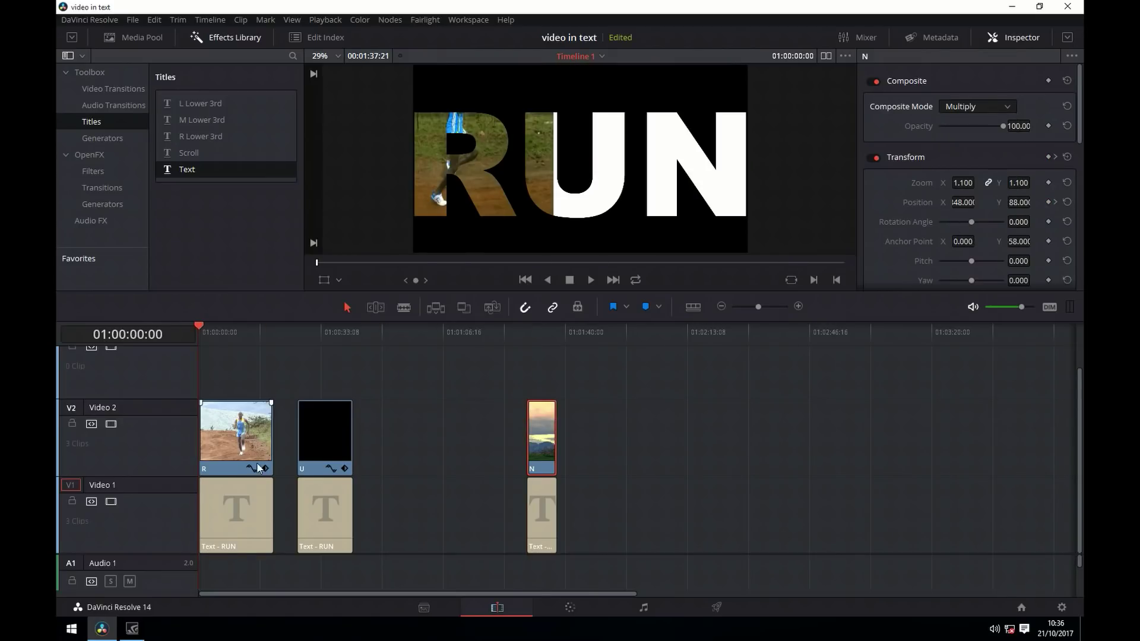
pyautogui.click(226, 431)
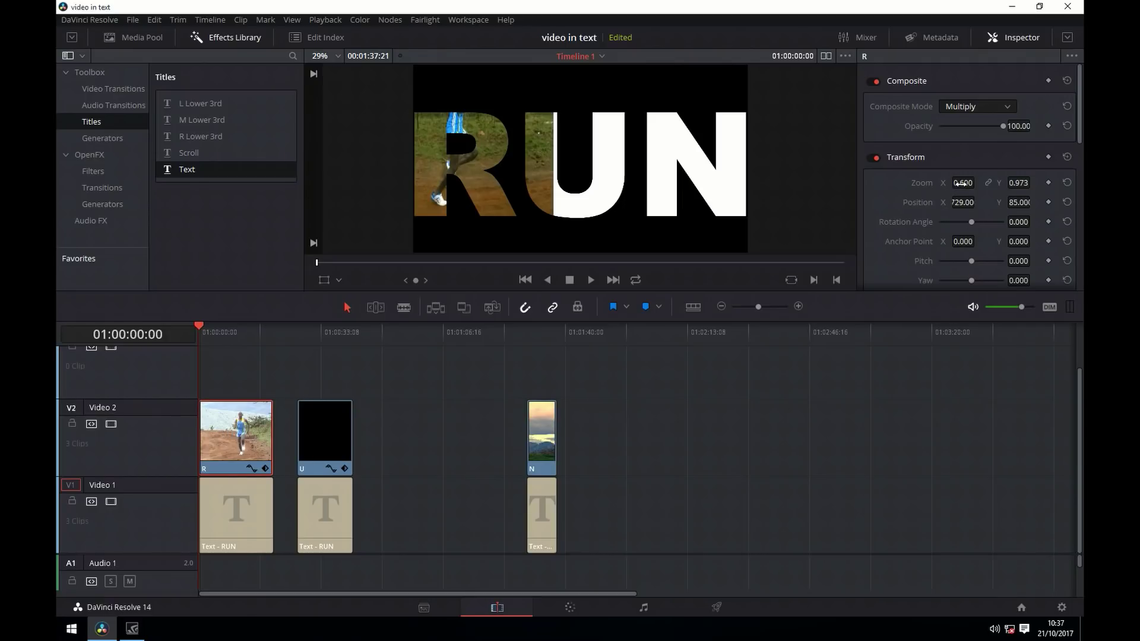
pyautogui.moveTo(962, 184); pyautogui.dragTo(951, 204)
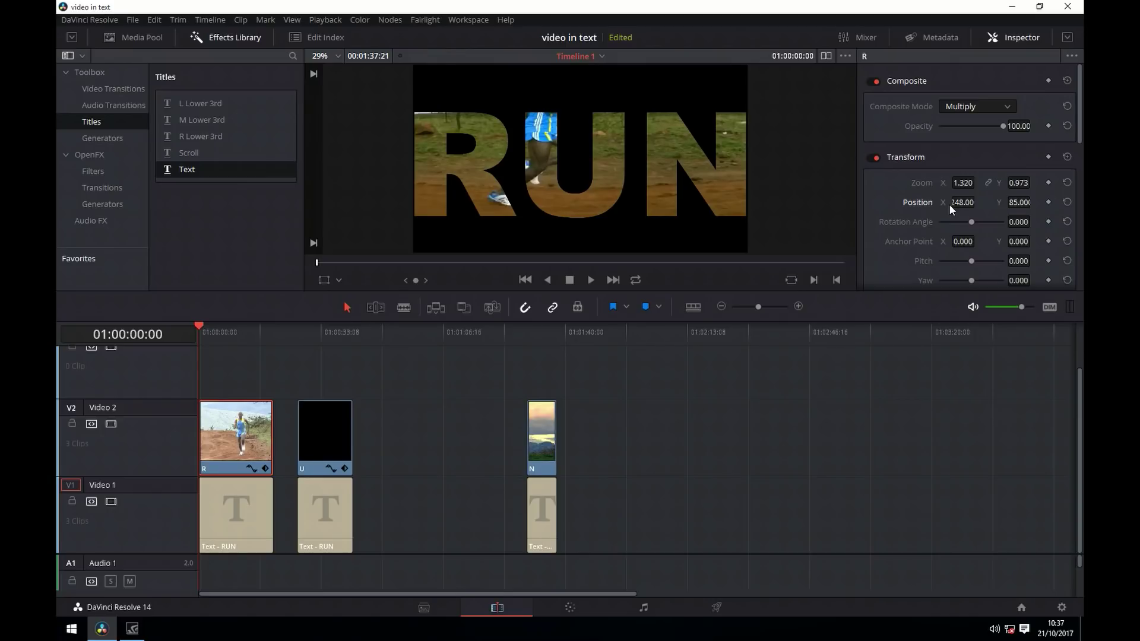
pyautogui.moveTo(949, 205); pyautogui.dragTo(949, 204)
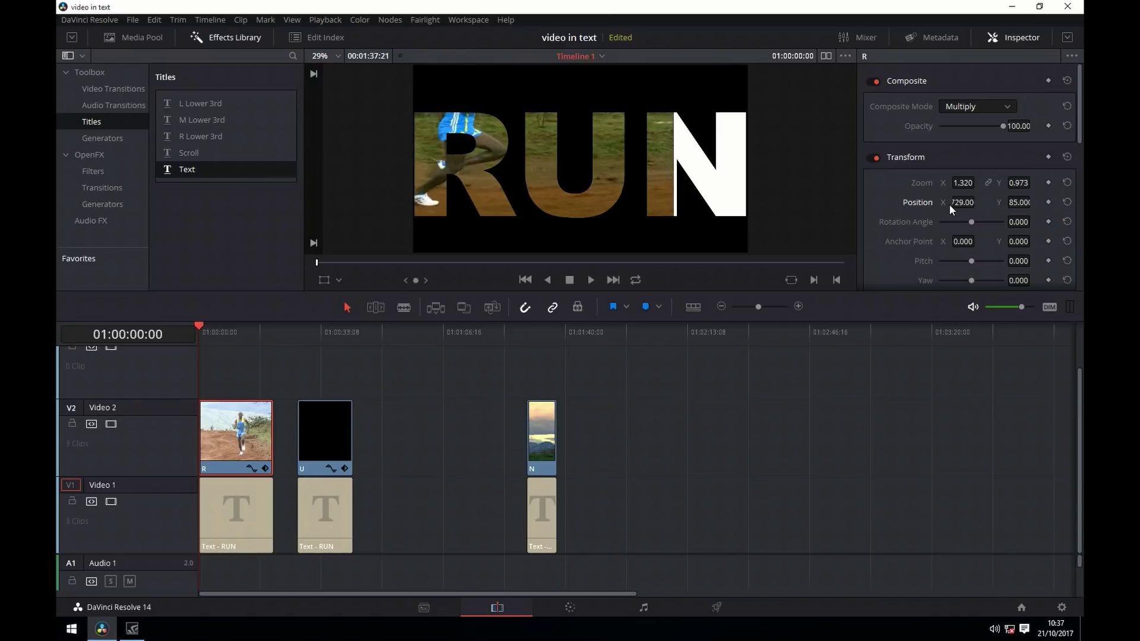
pyautogui.hotkey('ctrl', 'z')
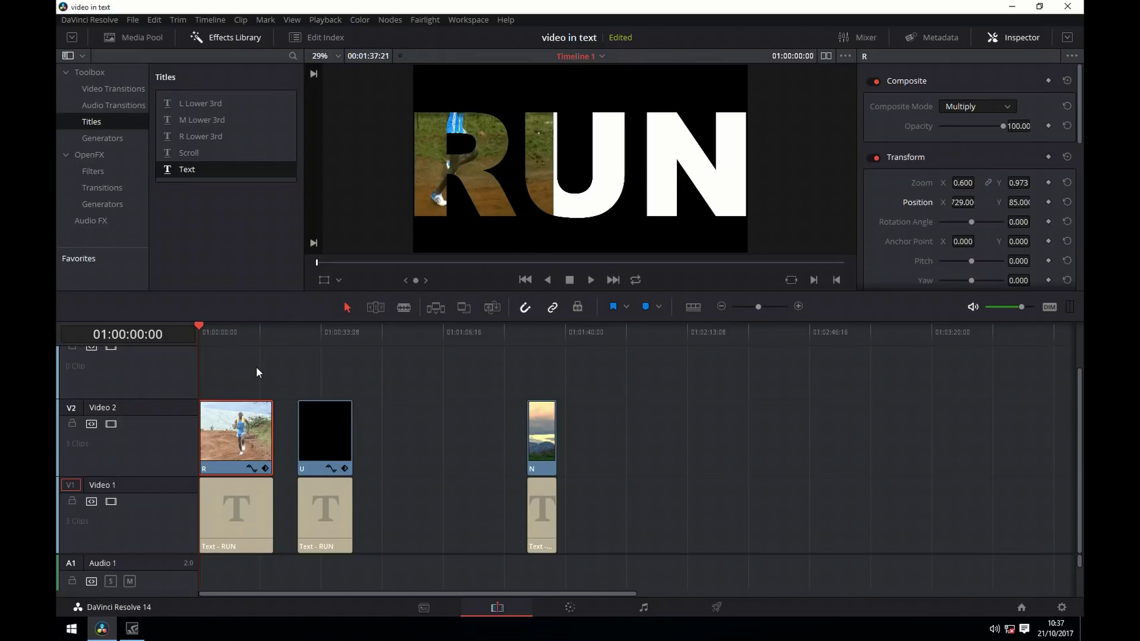
# - Combine the R clip and its title into a compound clip named R1
pyautogui.moveTo(238, 364); pyautogui.dragTo(230, 601)
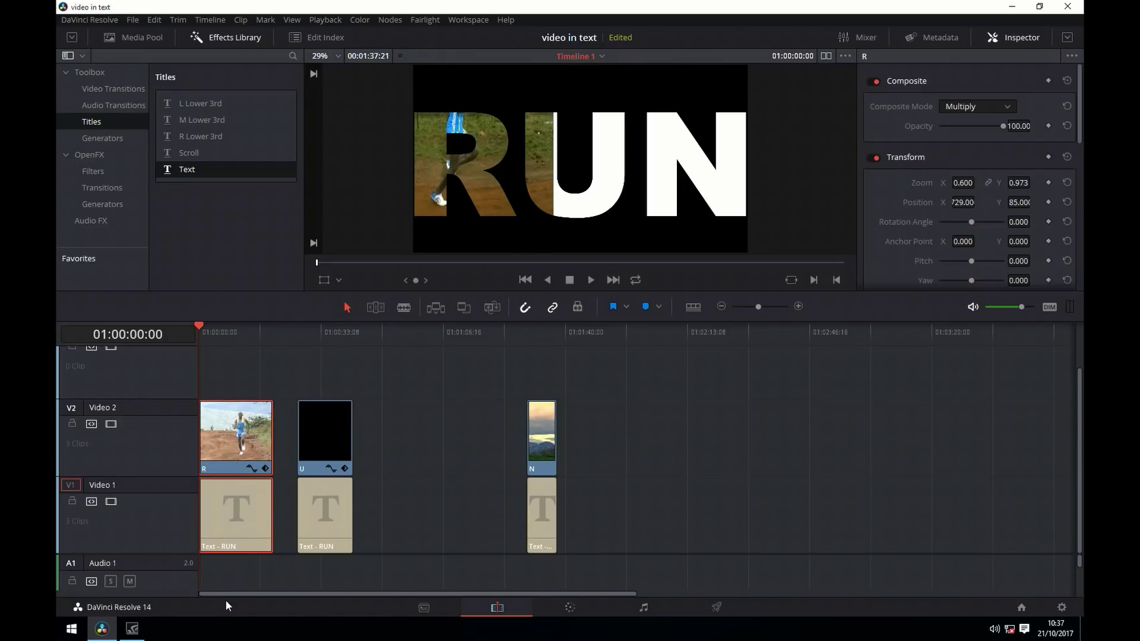
pyautogui.rightClick(233, 431)
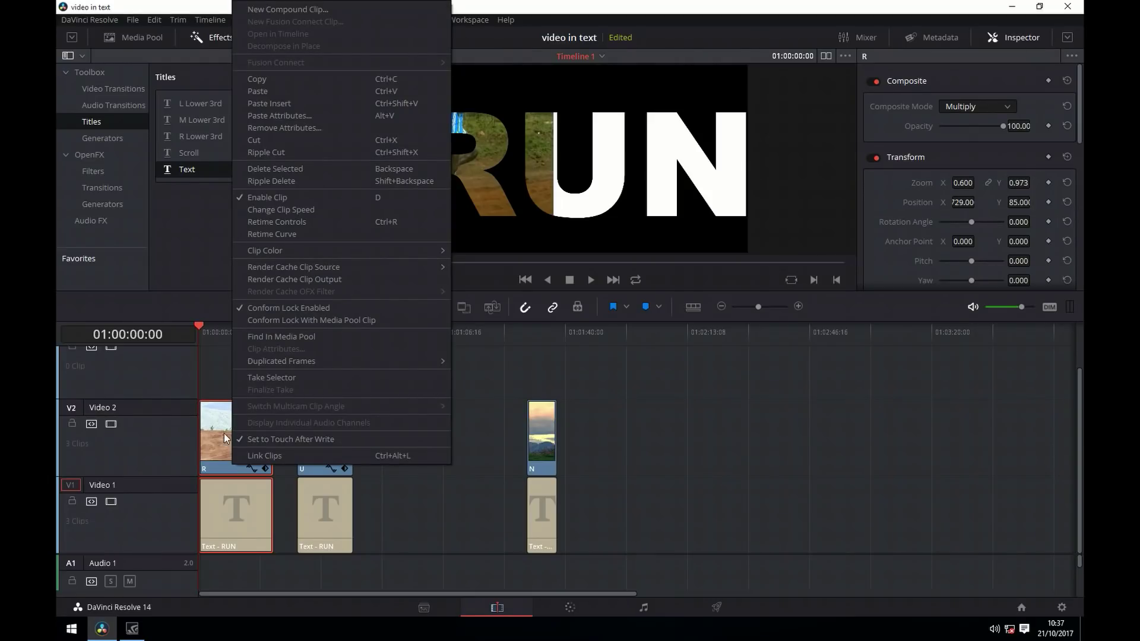
pyautogui.click(266, 9)
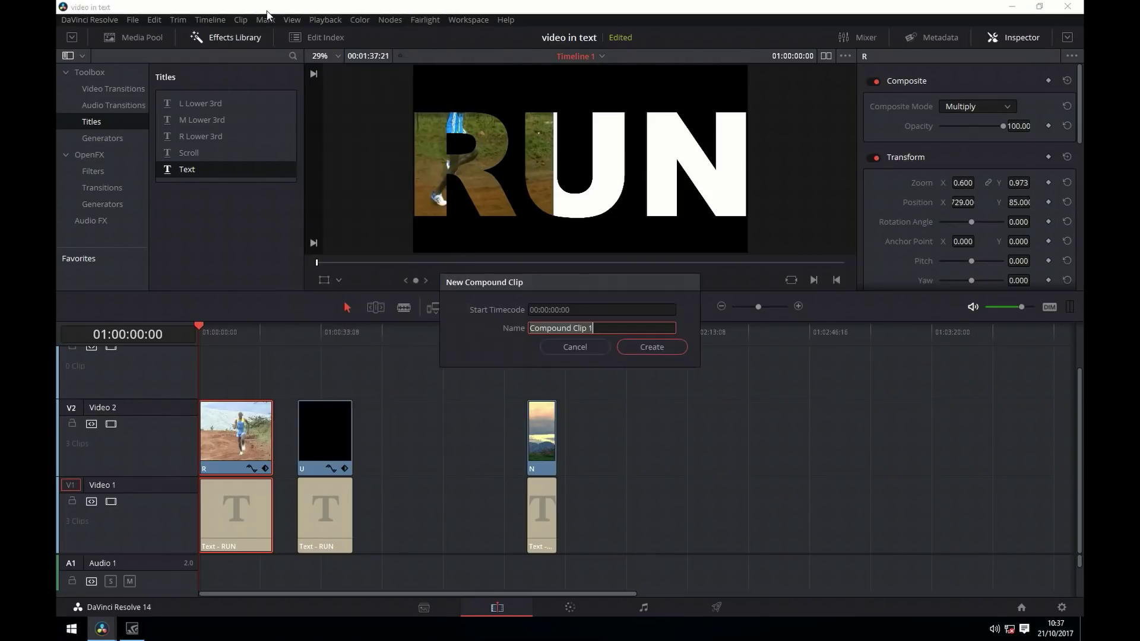
pyautogui.press('BackSpace')
pyautogui.write('R1')
pyautogui.click(660, 347)
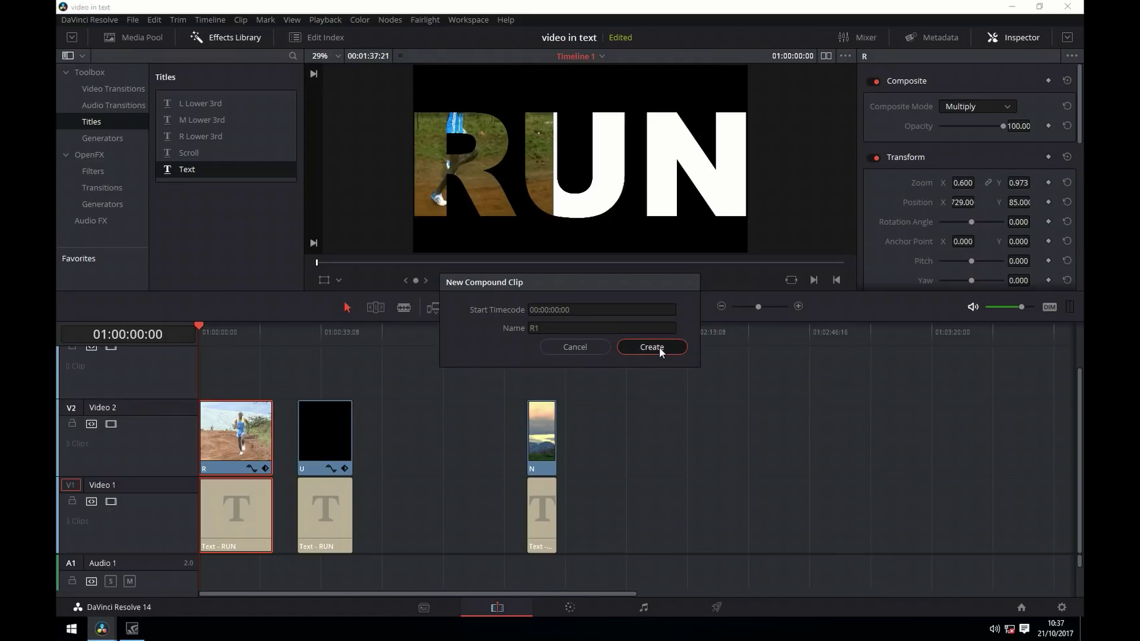
pyautogui.click(659, 346)
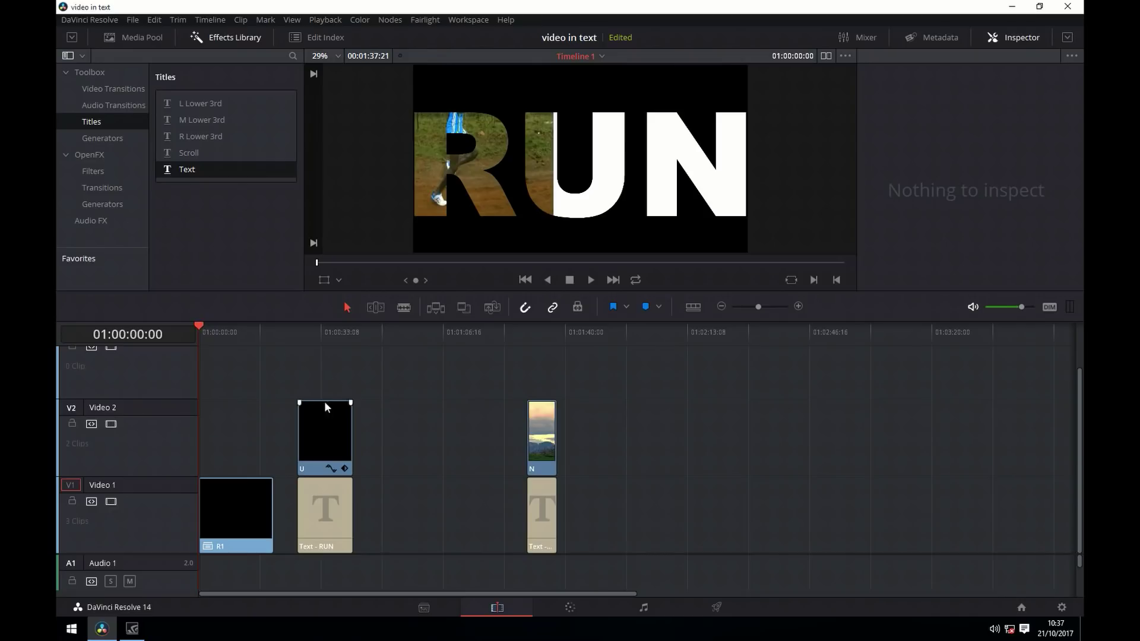
# - Combine the U clip and its title into a compound clip named U1
pyautogui.moveTo(330, 373); pyautogui.dragTo(329, 548)
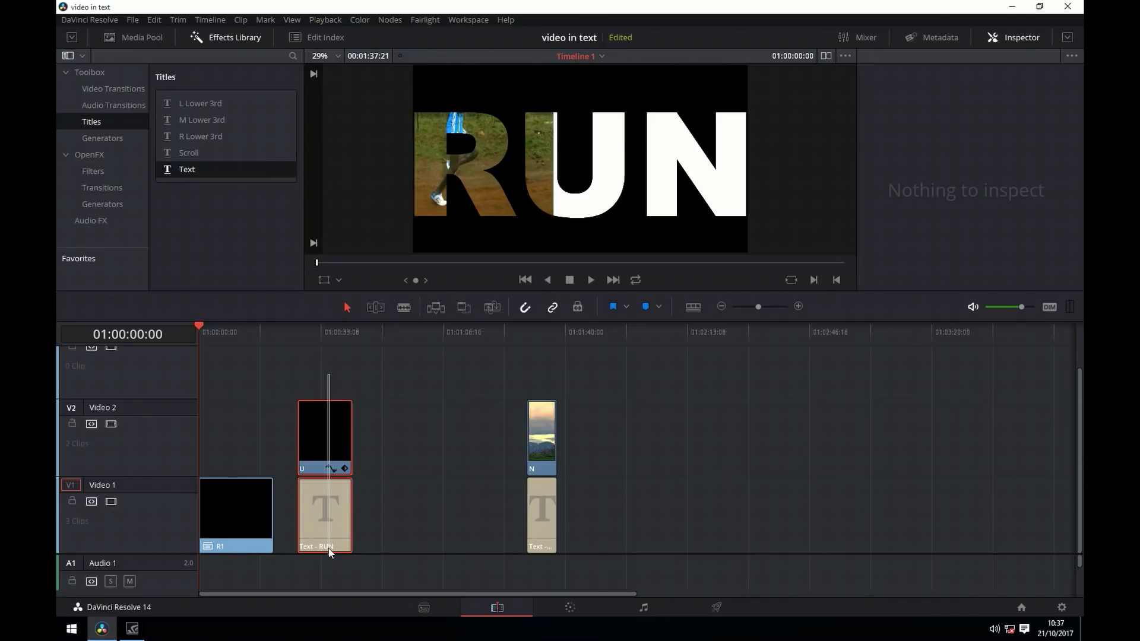
pyautogui.rightClick(336, 424)
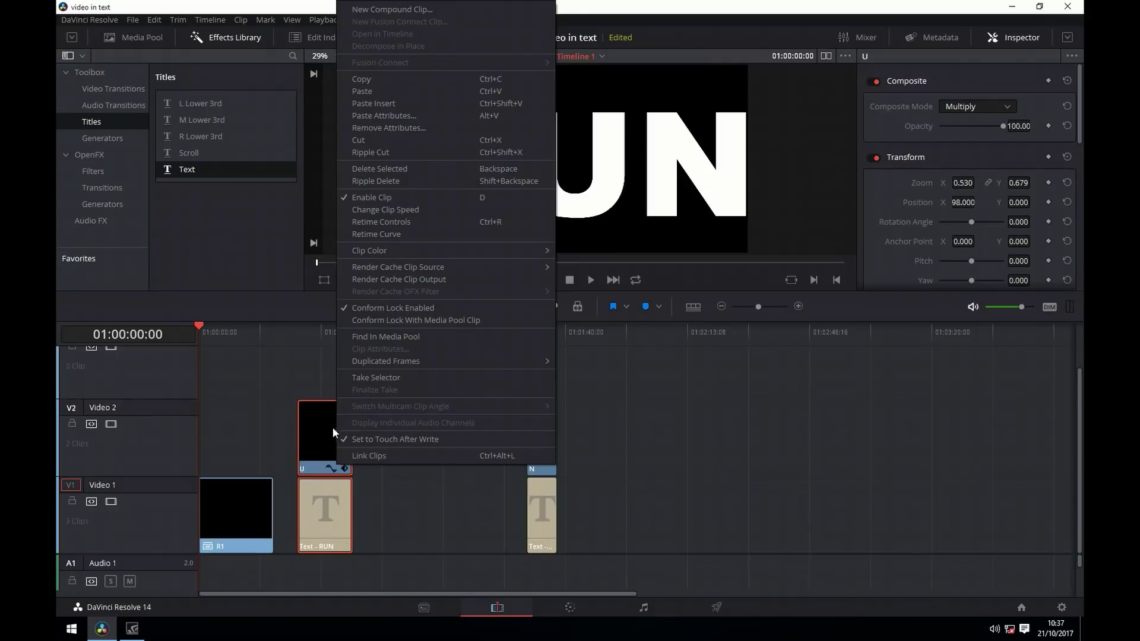
pyautogui.click(387, 9)
pyautogui.press('BackSpace')
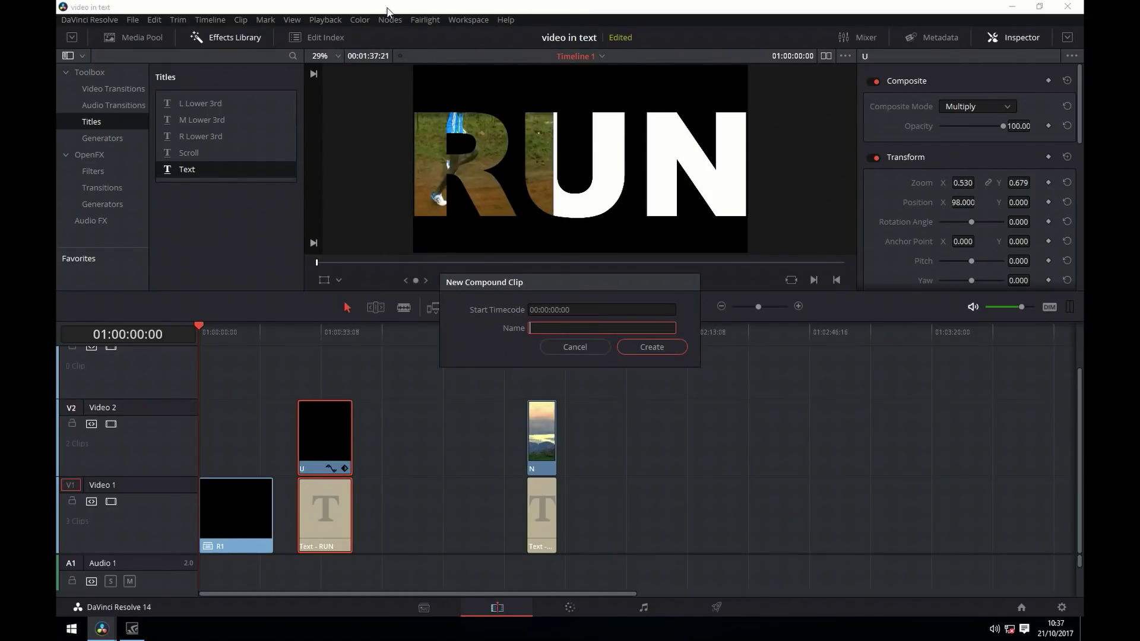
pyautogui.write('U1')
pyautogui.click(666, 347)
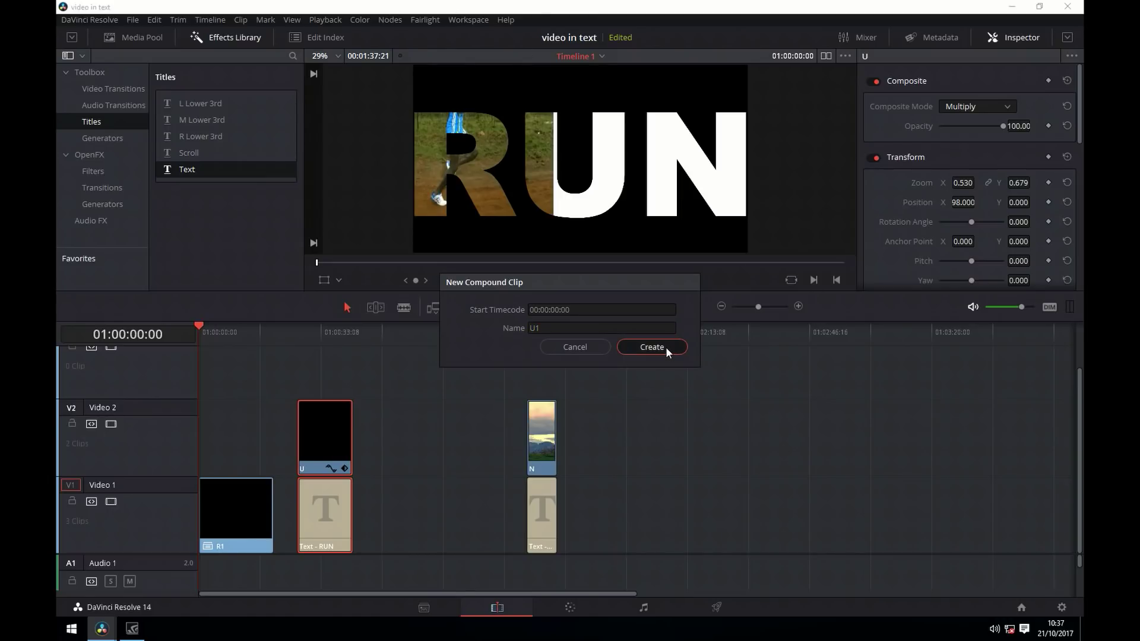
# - Combine the N clip and its title into compound clip N1, then show the Media Pool
pyautogui.click(545, 408)
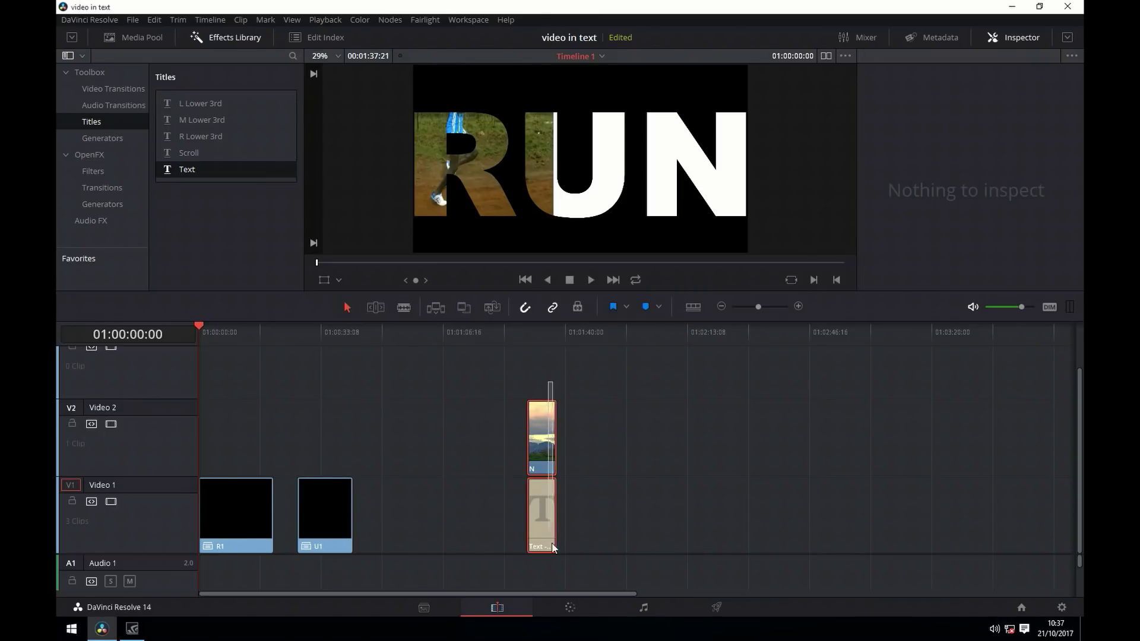
pyautogui.rightClick(547, 439)
pyautogui.click(585, 23)
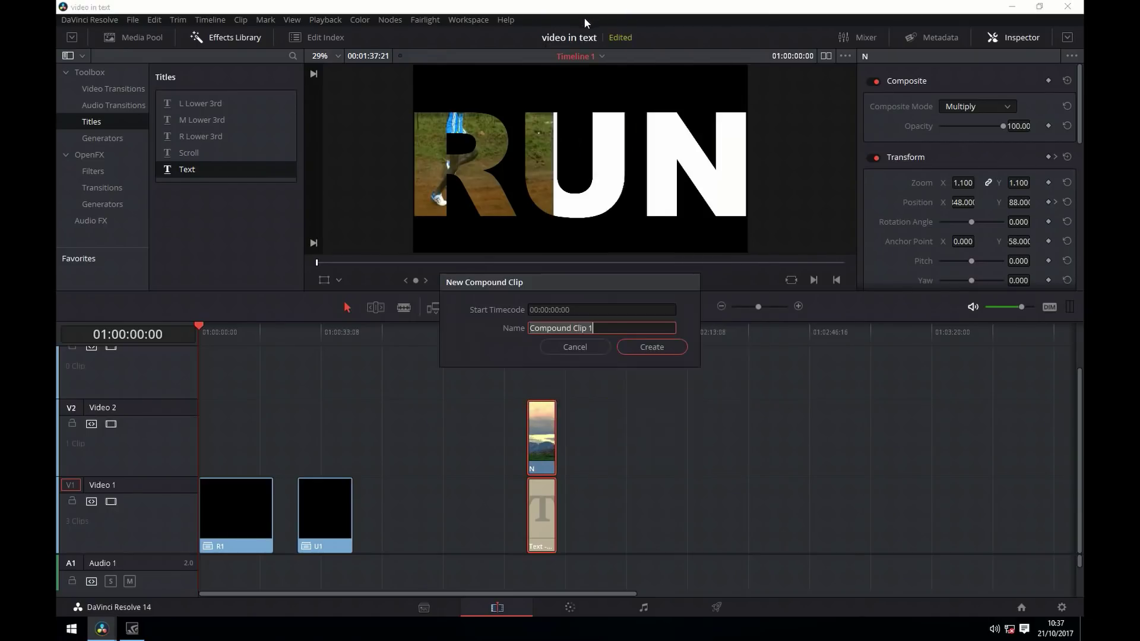
pyautogui.press('BackSpace')
pyautogui.write('N')
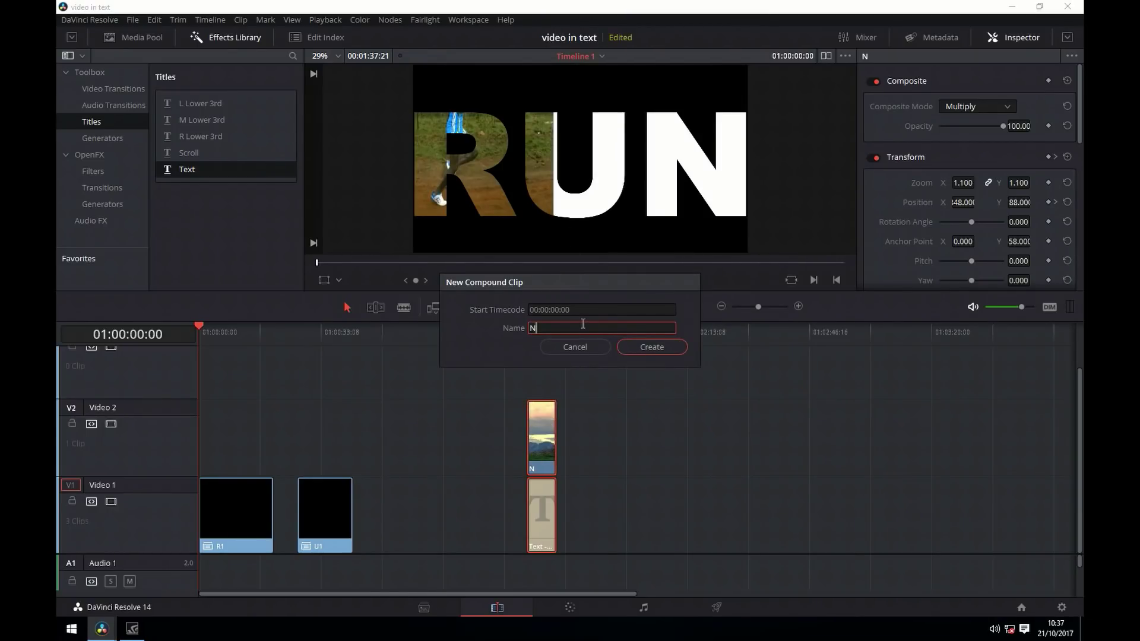
pyautogui.write('1')
pyautogui.click(650, 348)
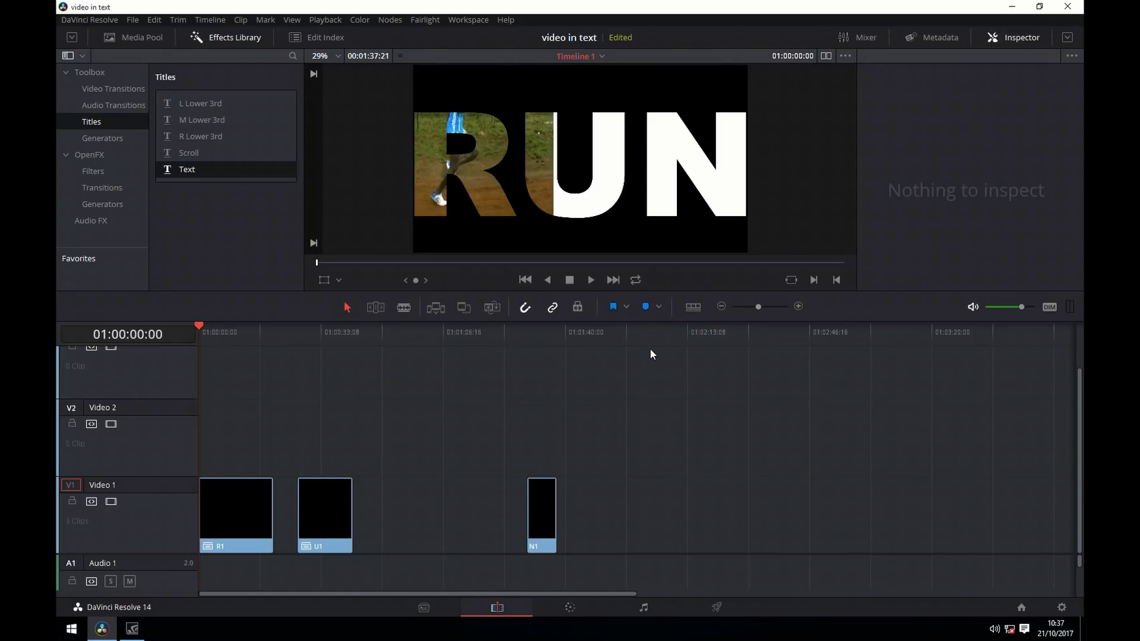
pyautogui.click(117, 38)
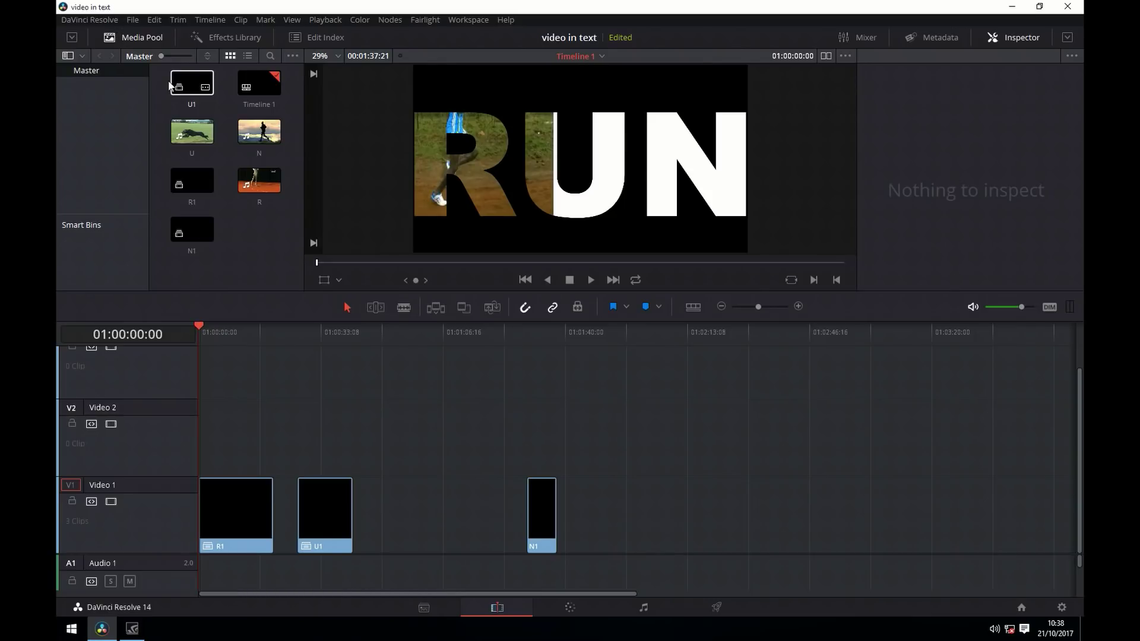
# - Replace the timeline clips with R1, U1 and N1 stacked on V3, V2 and V1 at 01:00:00:00
pyautogui.moveTo(647, 494); pyautogui.dragTo(201, 535)
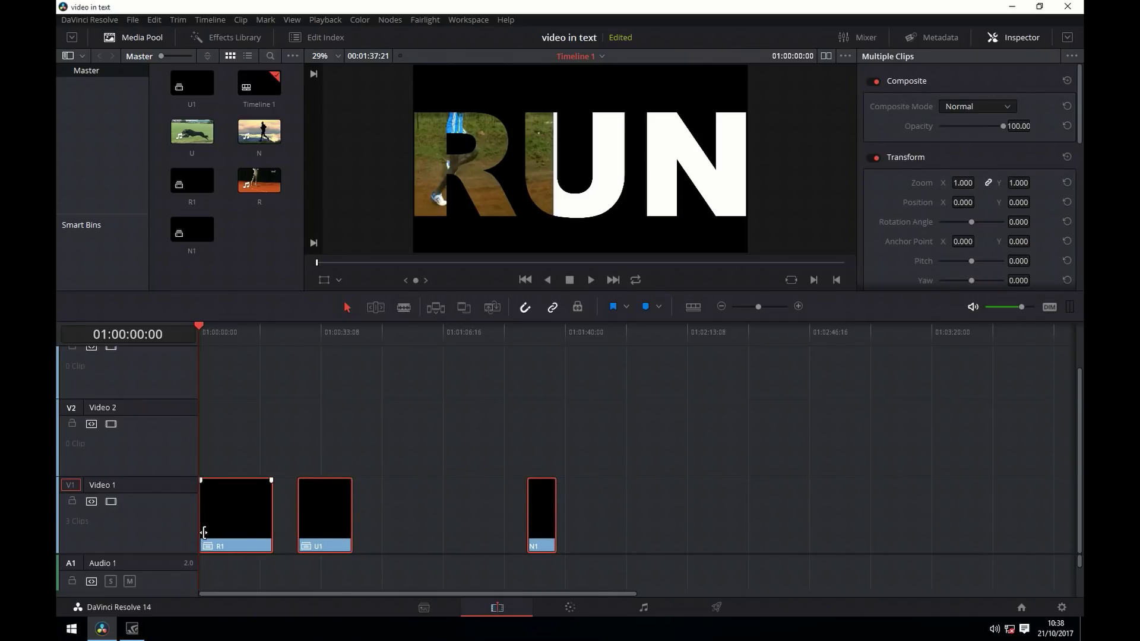
pyautogui.press('Delete')
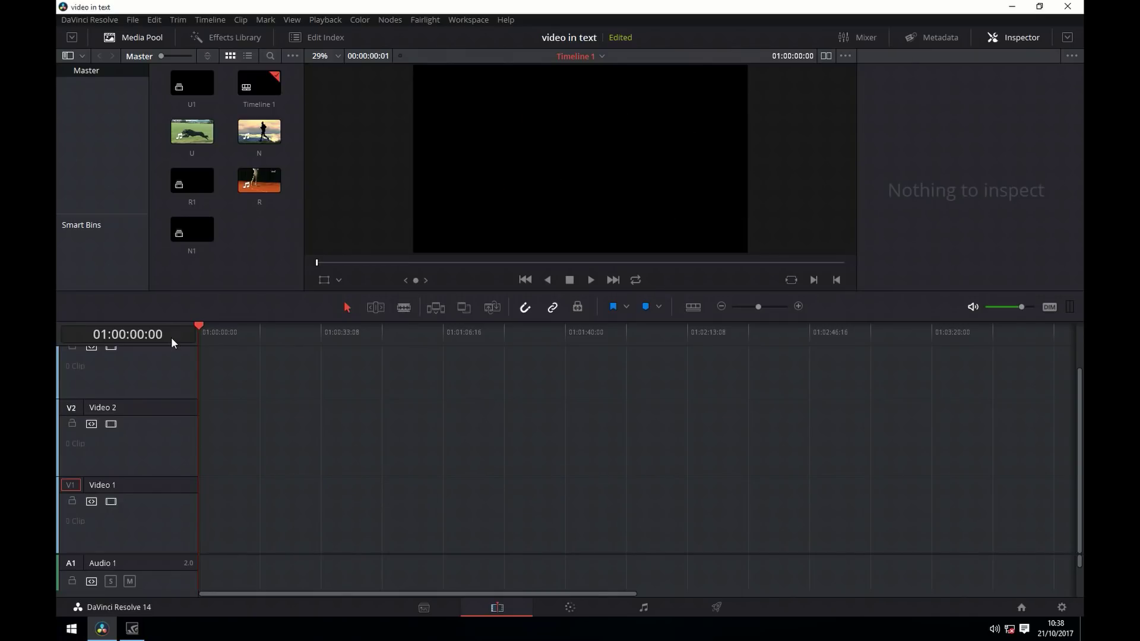
pyautogui.click(183, 186)
pyautogui.moveTo(184, 178); pyautogui.dragTo(177, 344)
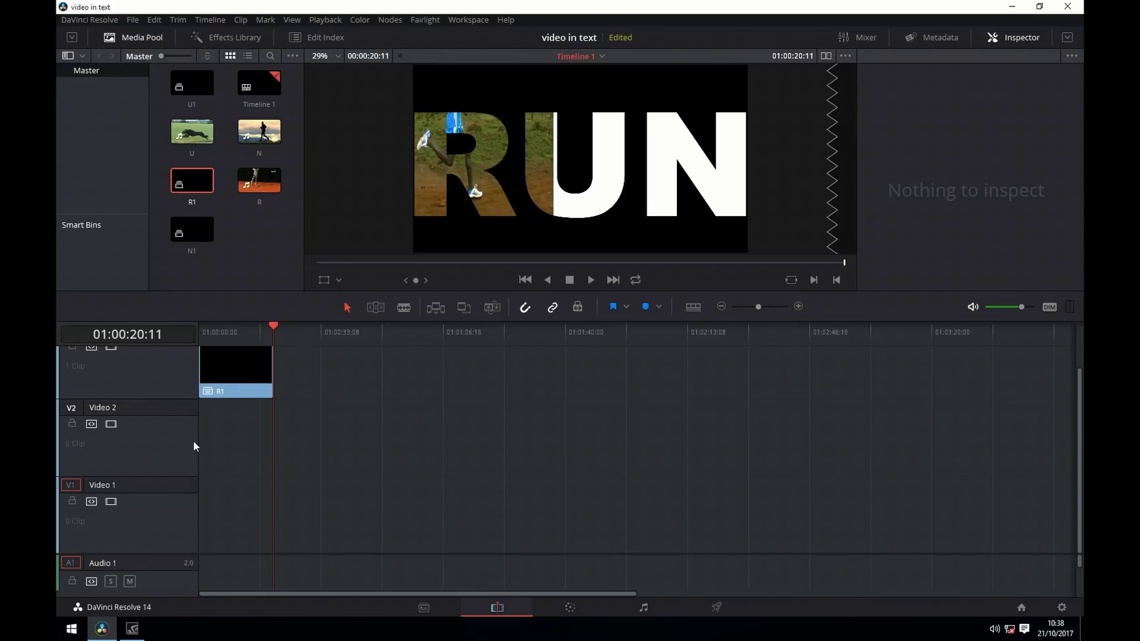
pyautogui.click(192, 83)
pyautogui.moveTo(192, 84); pyautogui.dragTo(196, 409)
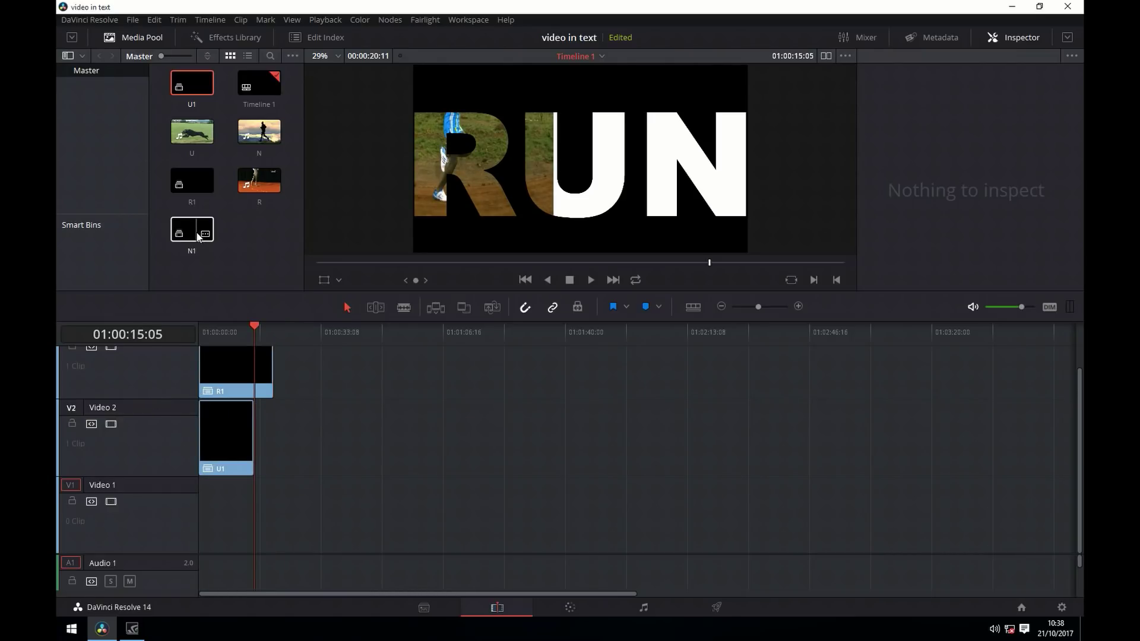
pyautogui.moveTo(192, 230); pyautogui.dragTo(156, 496)
pyautogui.click(228, 331)
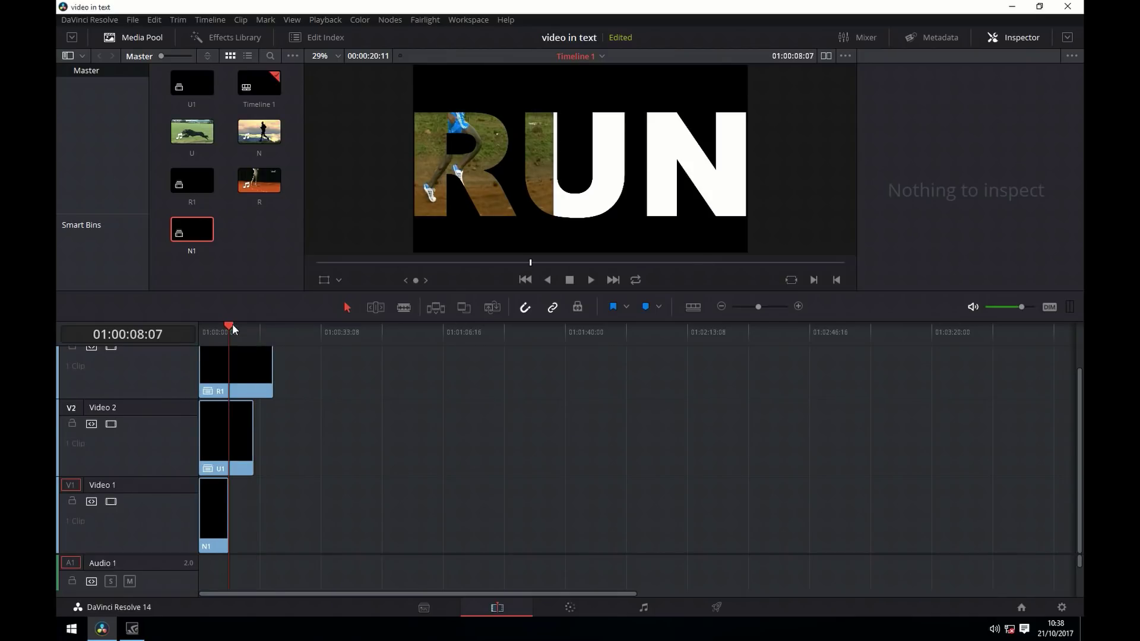
pyautogui.moveTo(228, 323); pyautogui.dragTo(194, 323)
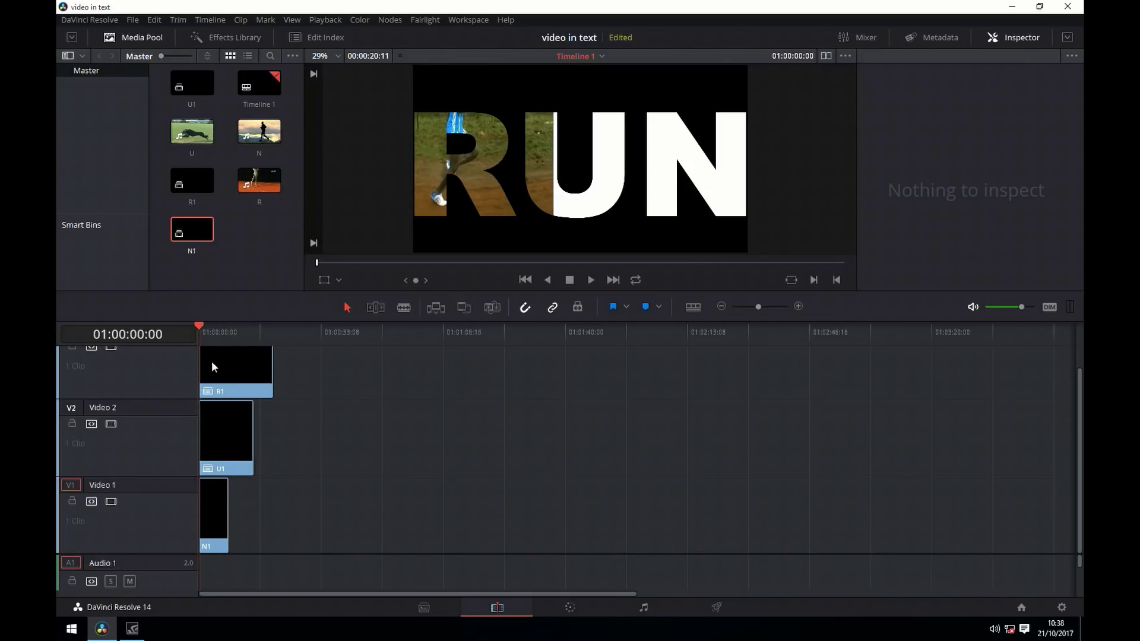
# - Raise R1's Crop Right value so the U letter shows through
pyautogui.scroll(2, 321, 410)
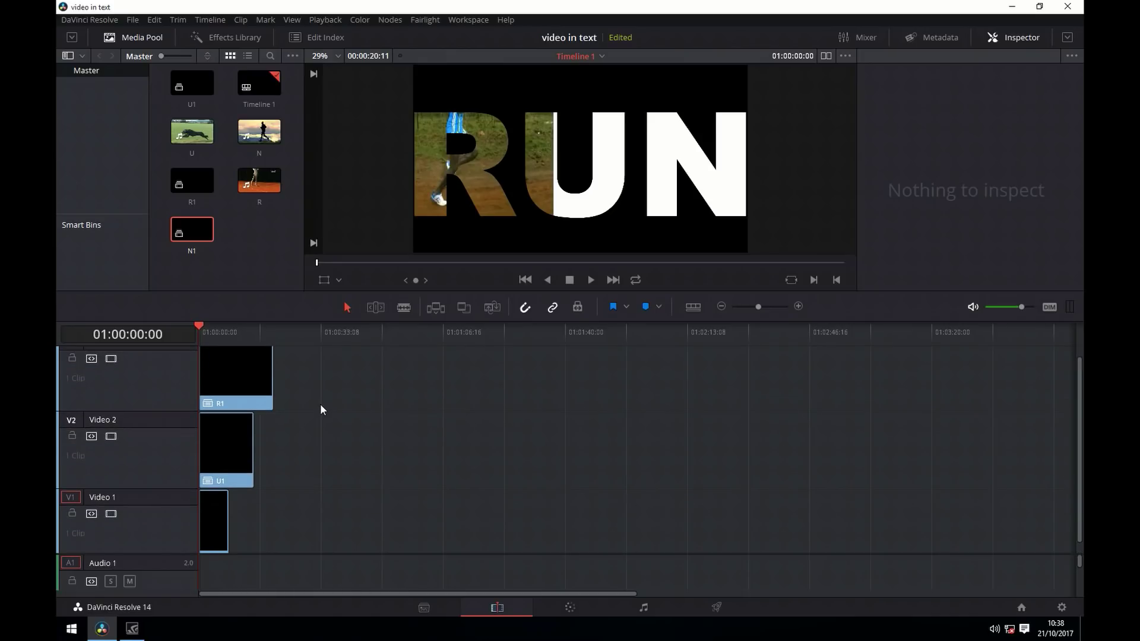
pyautogui.click(231, 372)
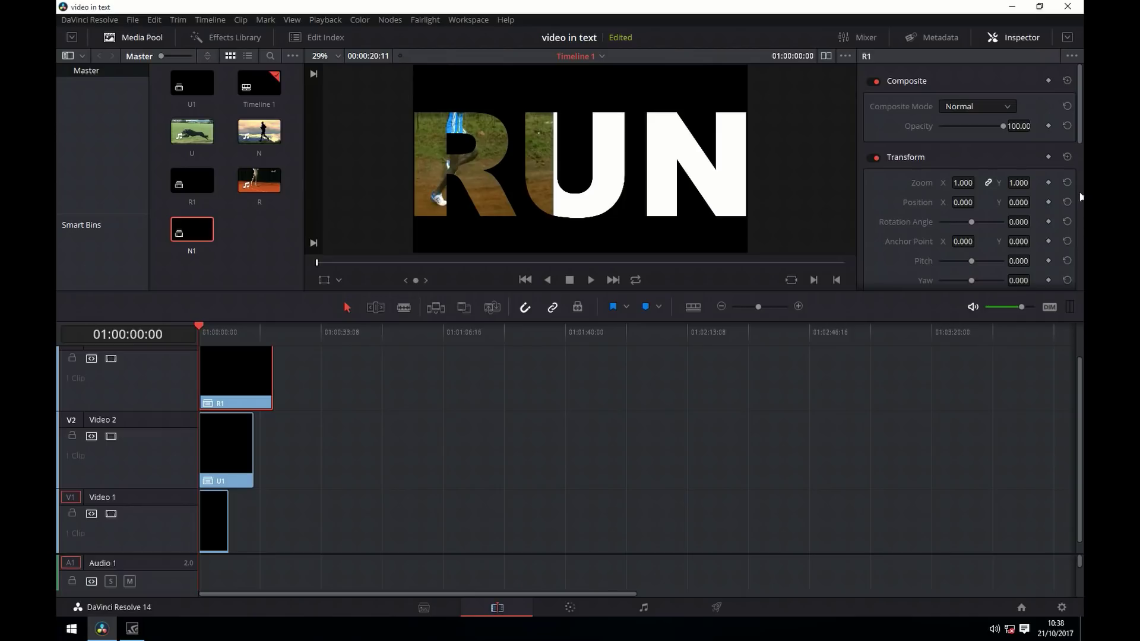
pyautogui.scroll(-3, 1020, 209)
pyautogui.scroll(-1, 1019, 215)
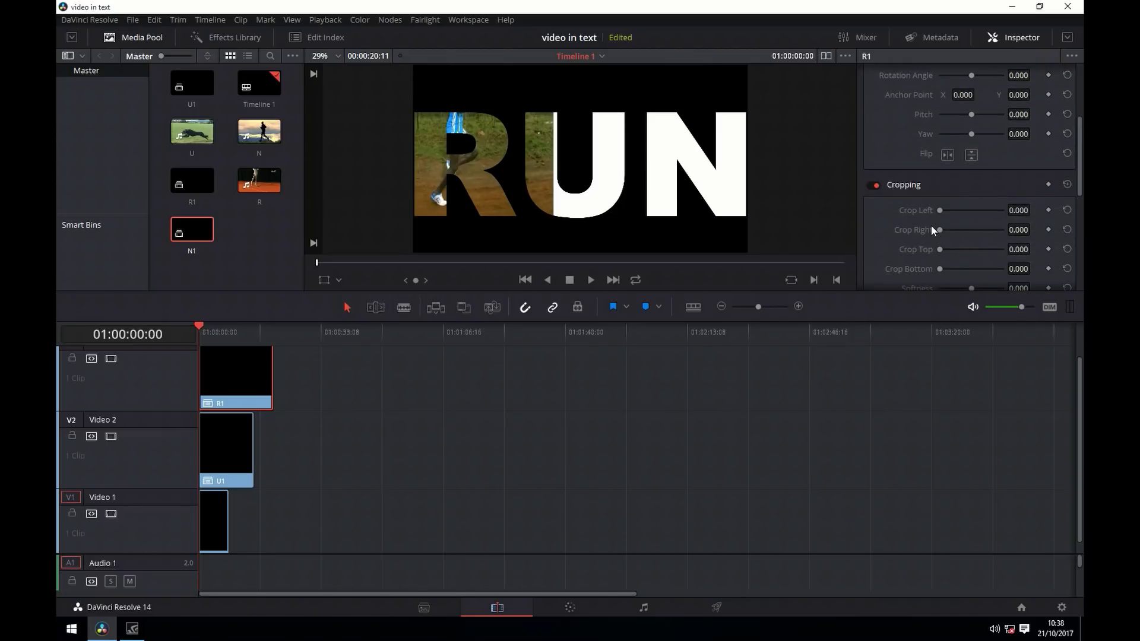
pyautogui.moveTo(939, 229); pyautogui.dragTo(982, 227)
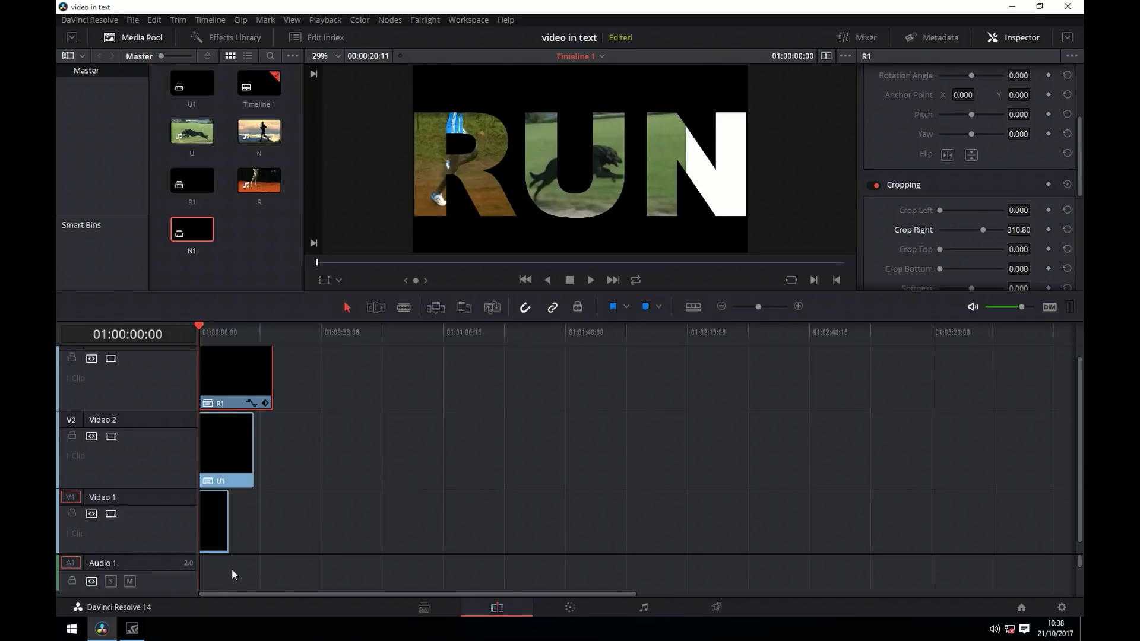
# - Raise U1's Crop Right value to reveal the N, then play the composite
pyautogui.click(226, 452)
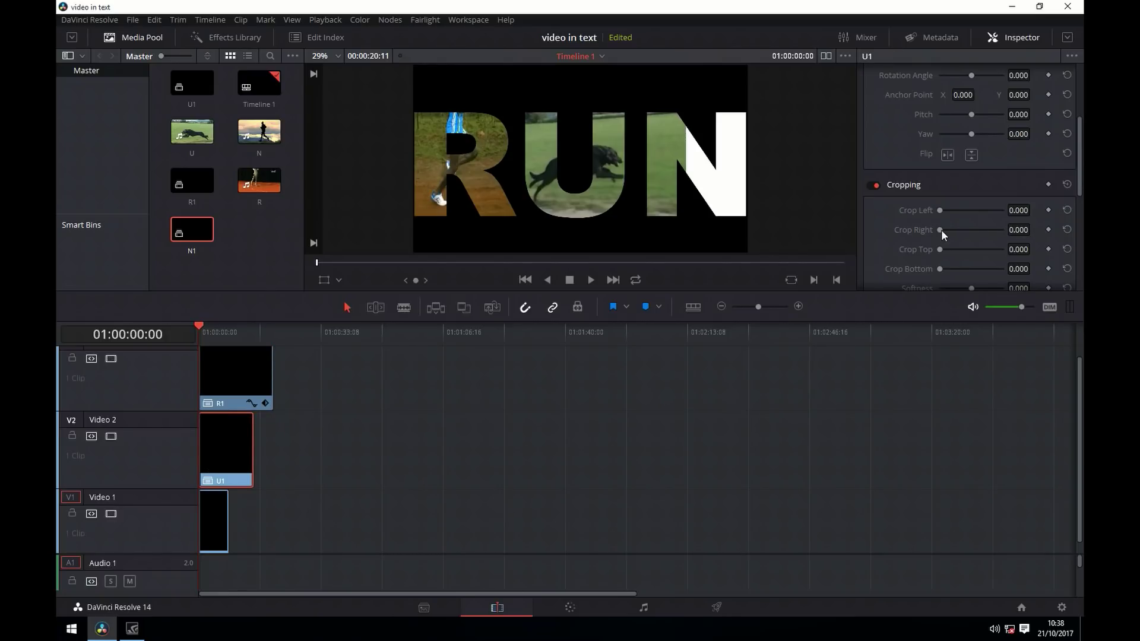
pyautogui.moveTo(942, 230); pyautogui.dragTo(959, 224)
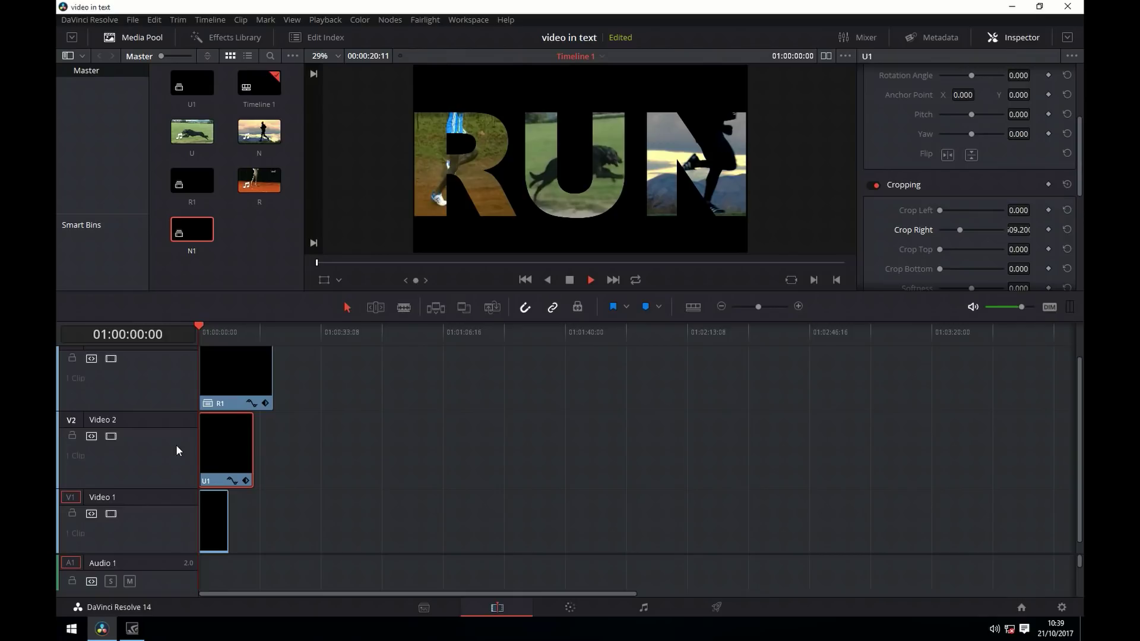
pyautogui.press('space')
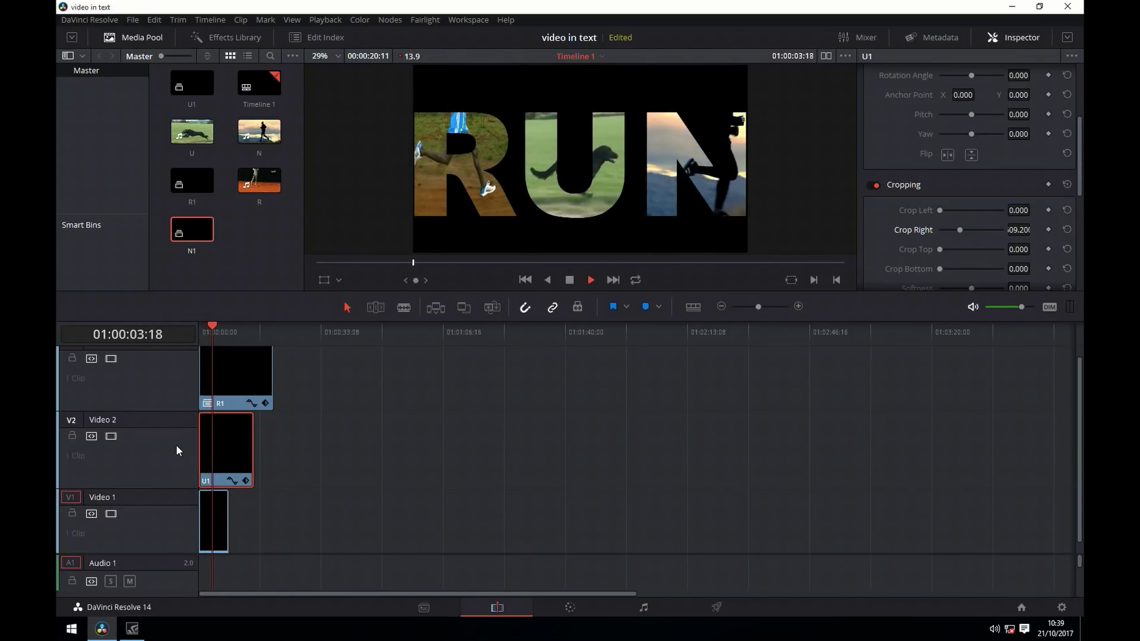
# - Shift U1 right by +05:06 and N1 by +12:04, then play the staggered letters
pyautogui.press('space')
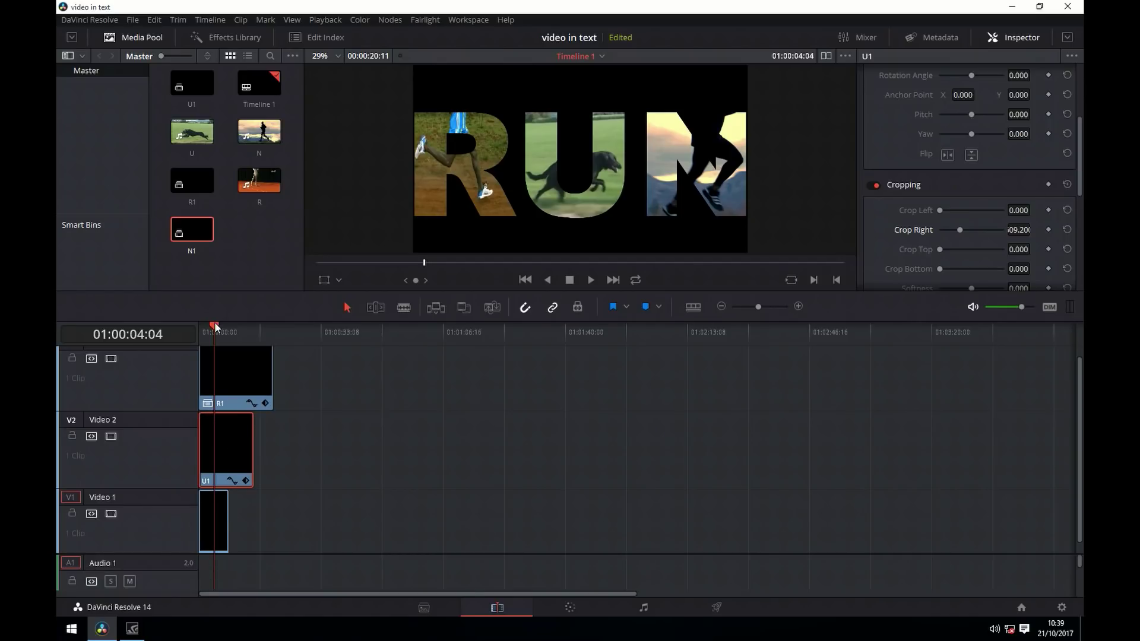
pyautogui.moveTo(212, 323); pyautogui.dragTo(186, 325)
pyautogui.scroll(1, 295, 442)
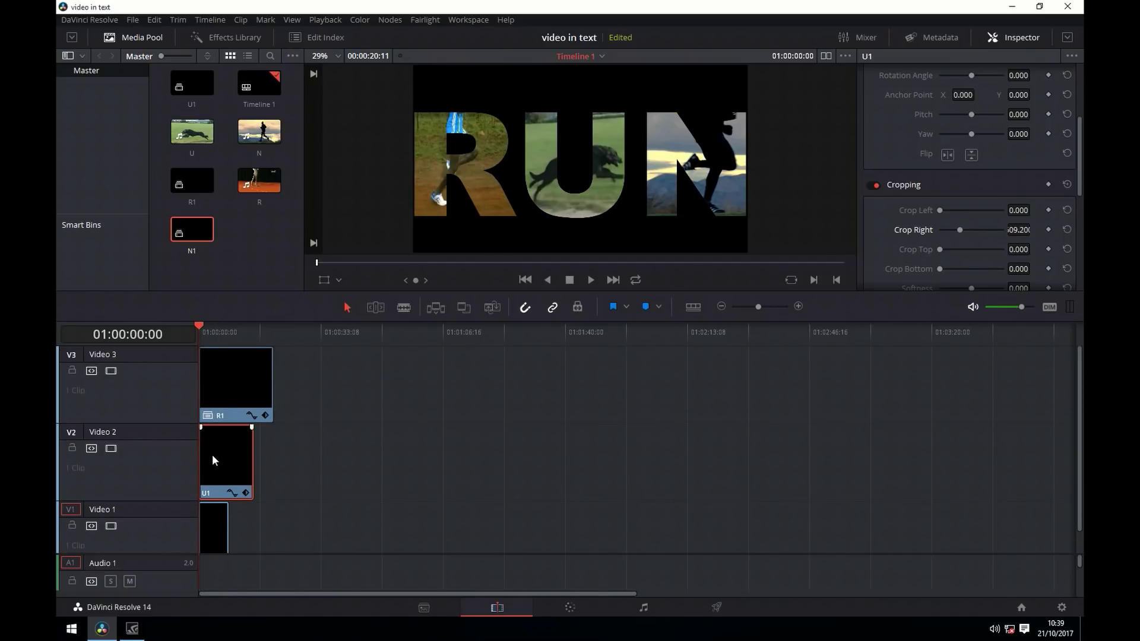
pyautogui.moveTo(214, 454); pyautogui.dragTo(229, 457)
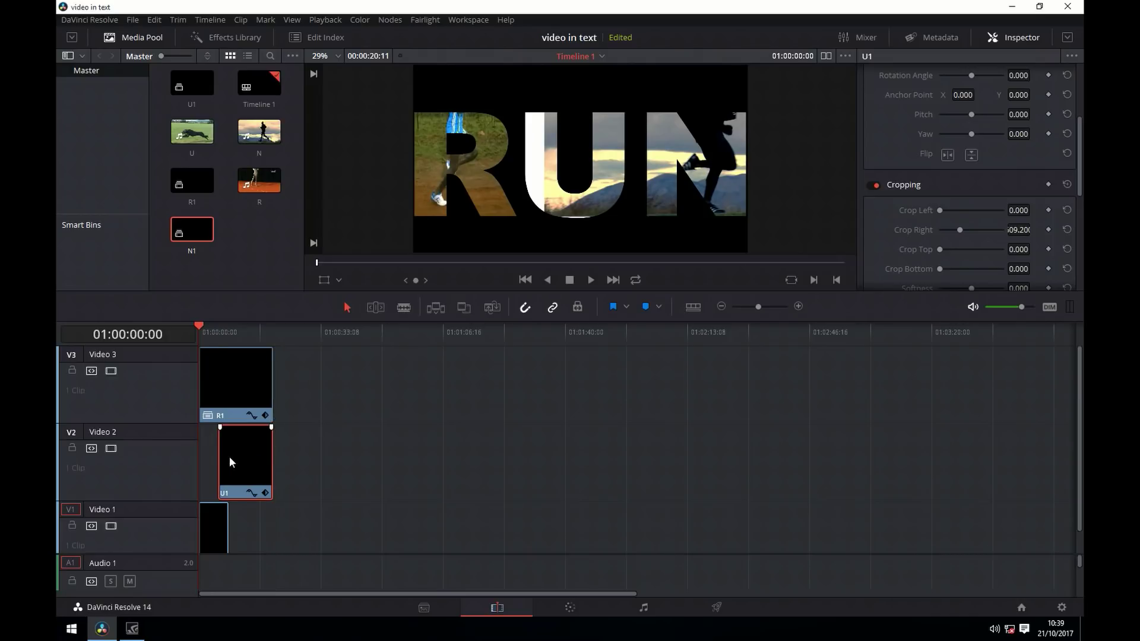
pyautogui.moveTo(199, 325)
pyautogui.mouseDown()
pyautogui.moveTo(218, 325)
pyautogui.moveTo(188, 334)
pyautogui.mouseUp()
pyautogui.moveTo(211, 523); pyautogui.dragTo(252, 522)
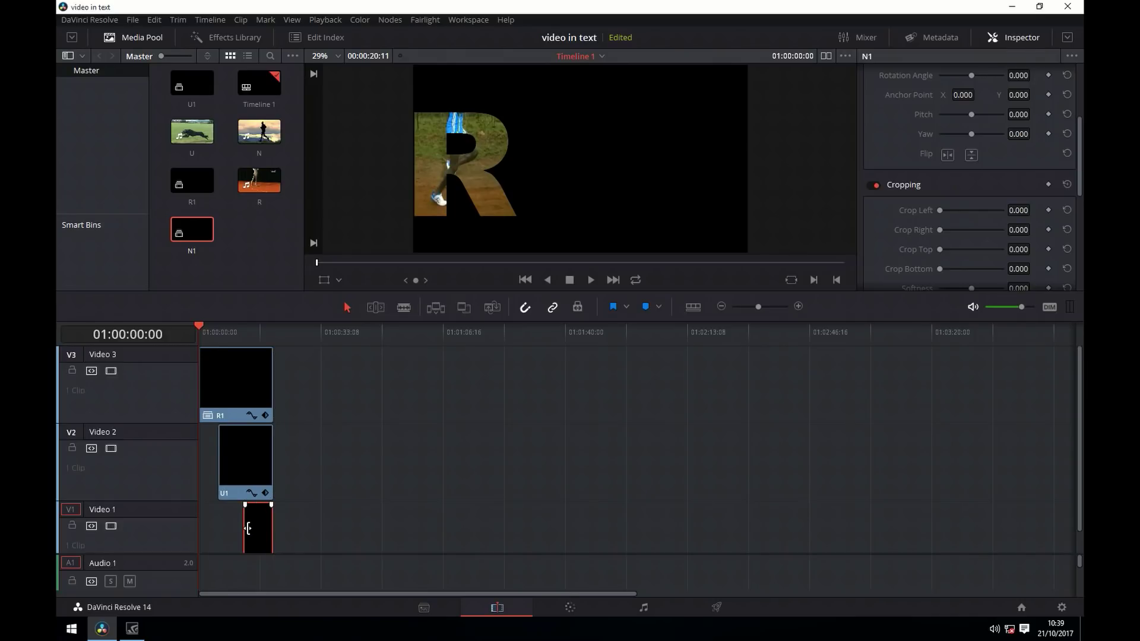
pyautogui.press('space')
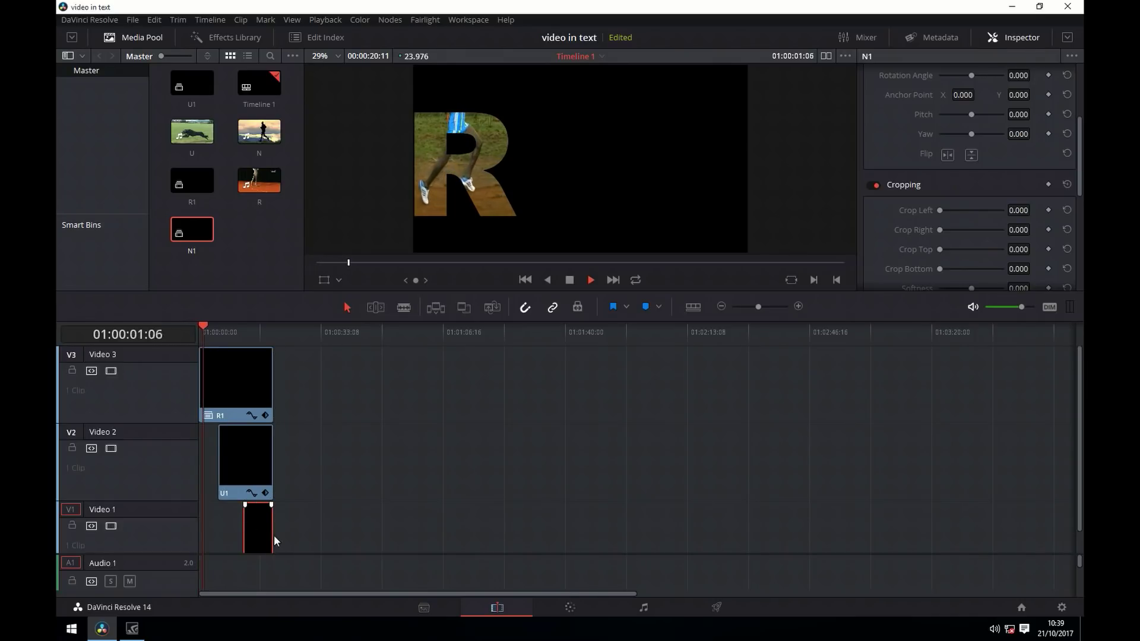